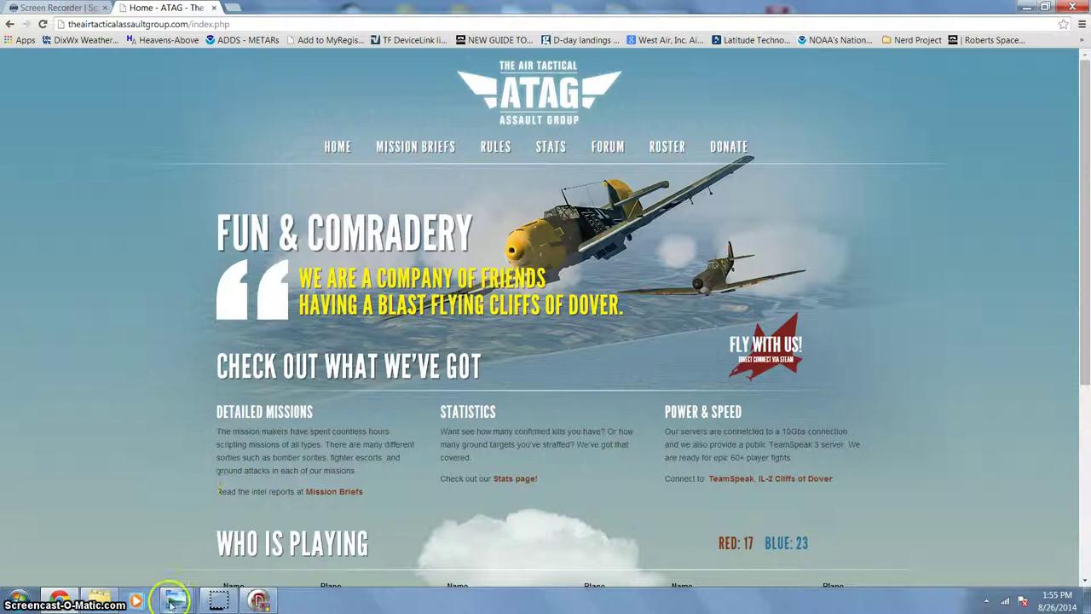
- Bring the cockpit switch panel photo to the front in Windows Photo Viewer
mouse_move(171, 603)
left_click(378, 537)
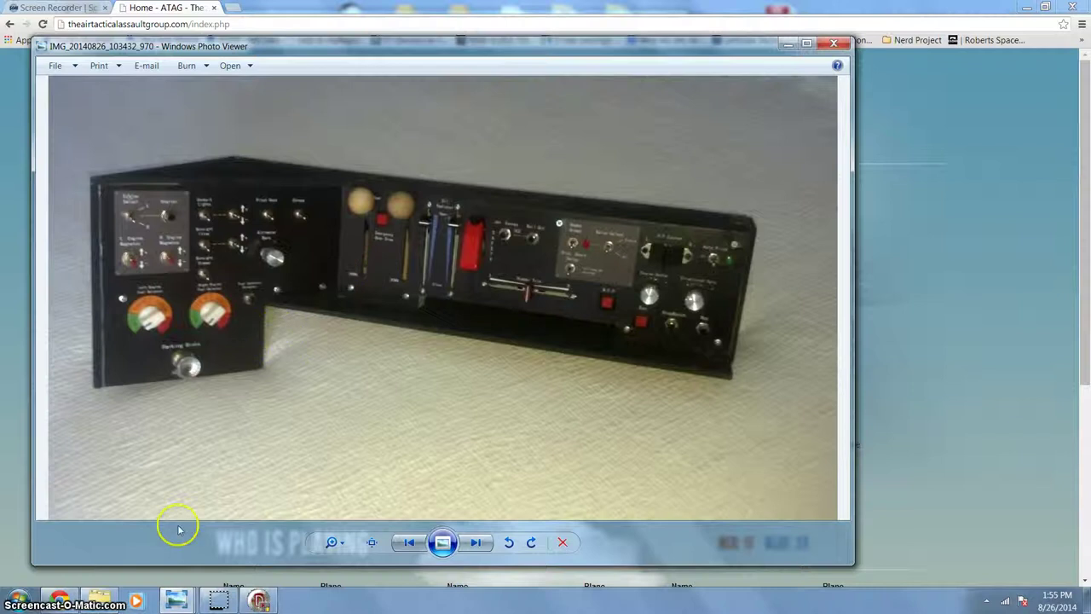
- Open the BU0836X Interface properties through Devices and Printers' game controller settings
mouse_move(59, 600)
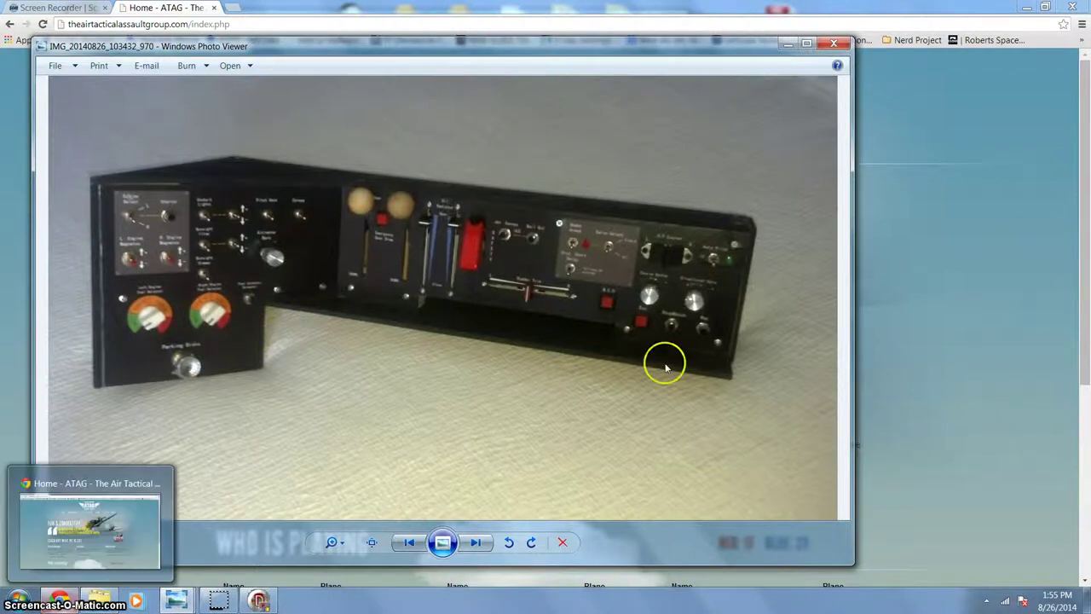
key("super")
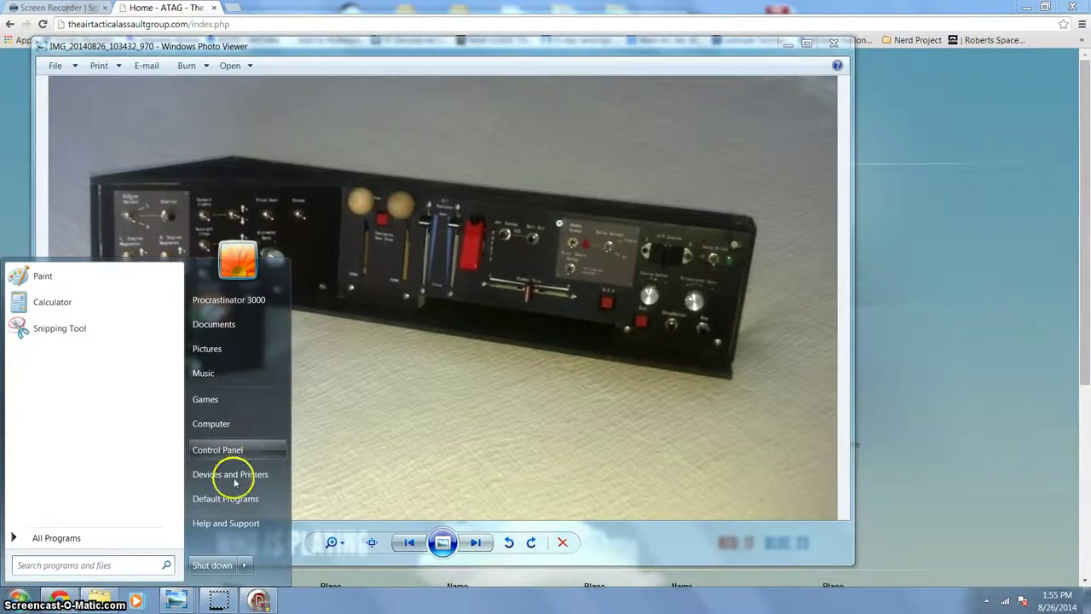
left_click(230, 475)
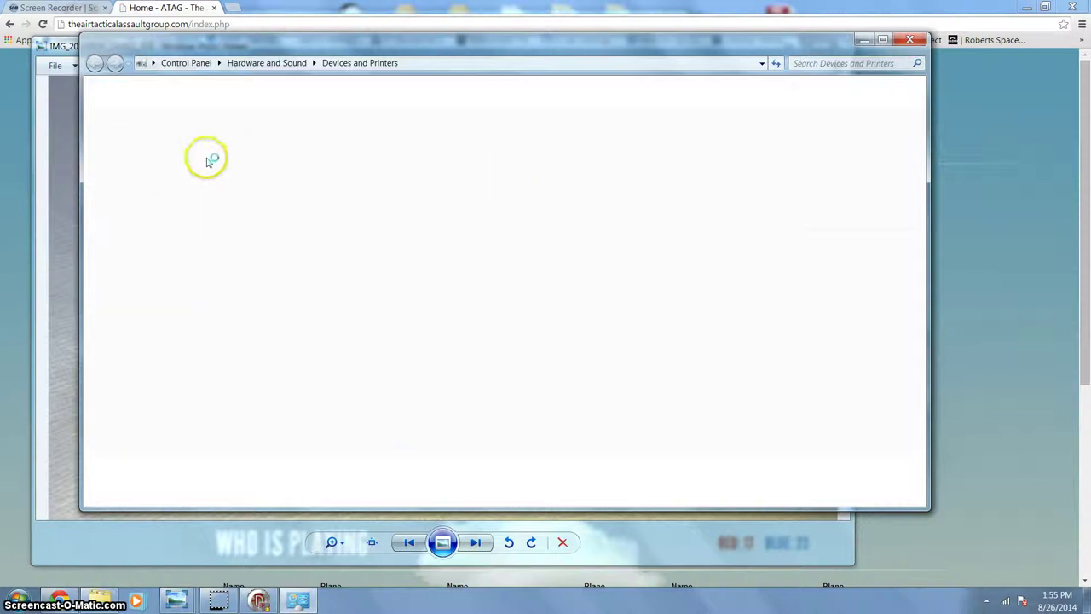
right_click(130, 163)
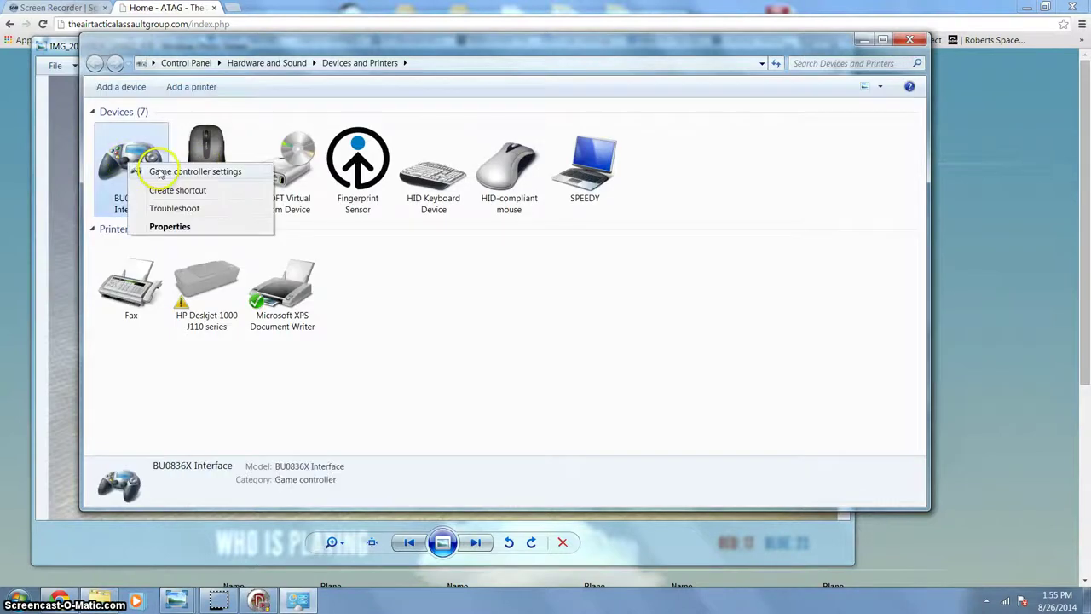
left_click(160, 173)
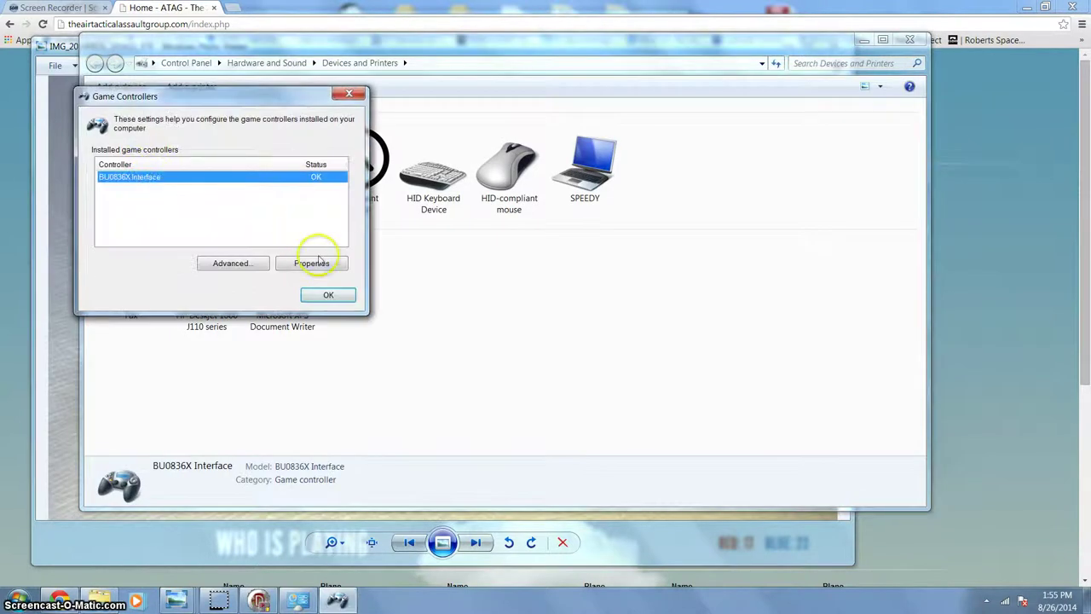
left_click(312, 264)
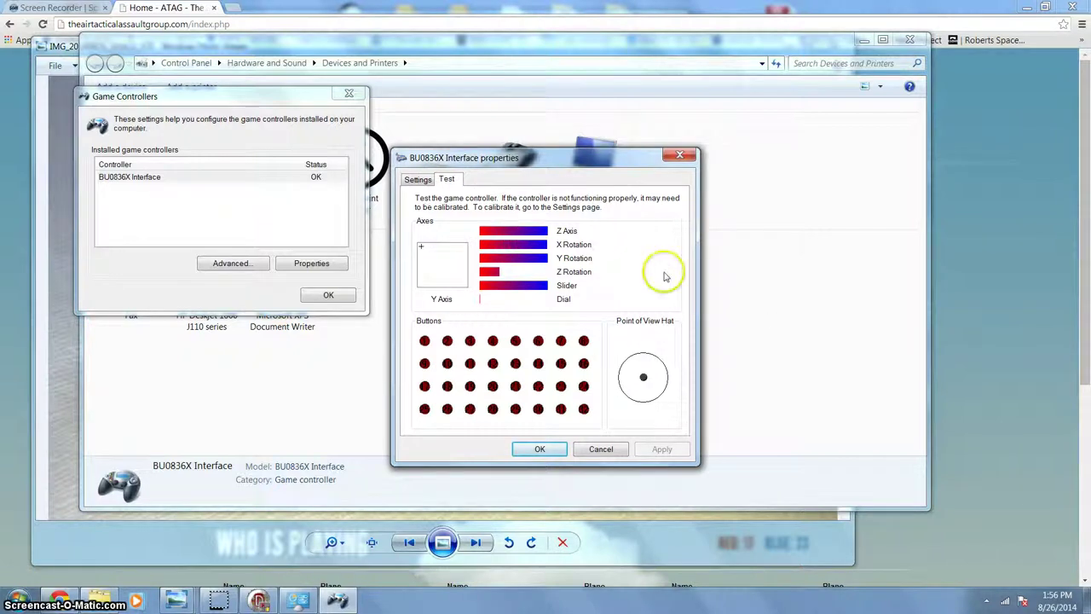
- Launch the BU0836X calibration wizard after one cancelled try and advance past its welcome page
left_click(417, 179)
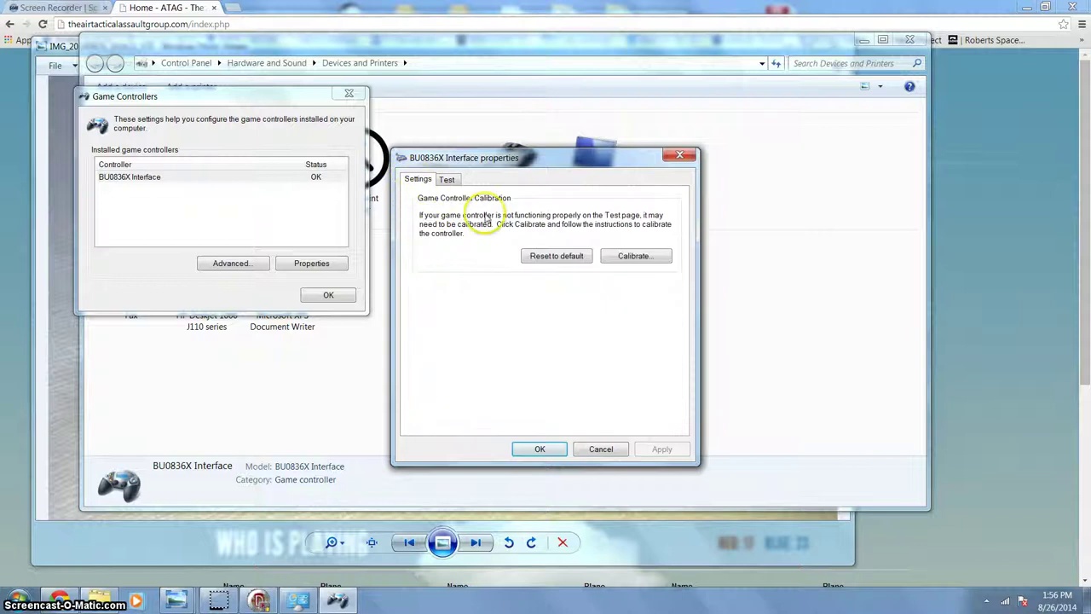
left_click(631, 258)
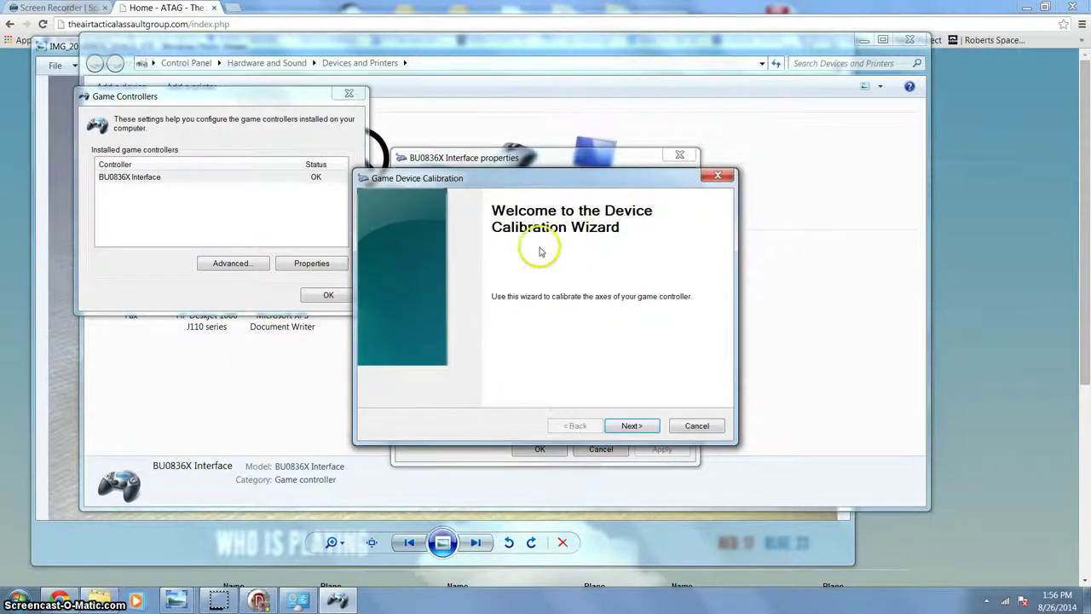
left_click(699, 425)
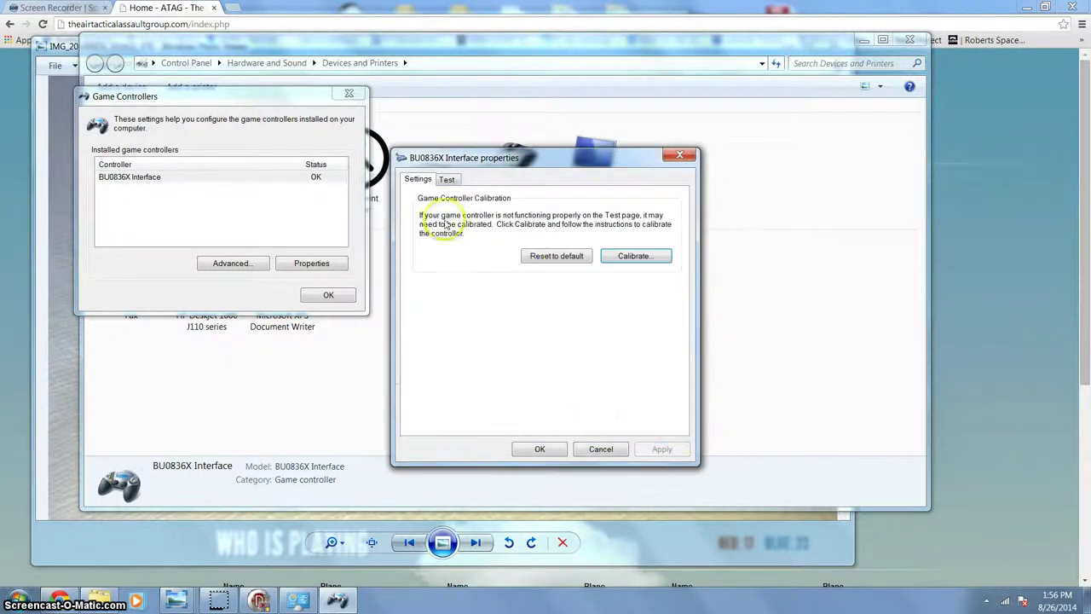
left_click(445, 179)
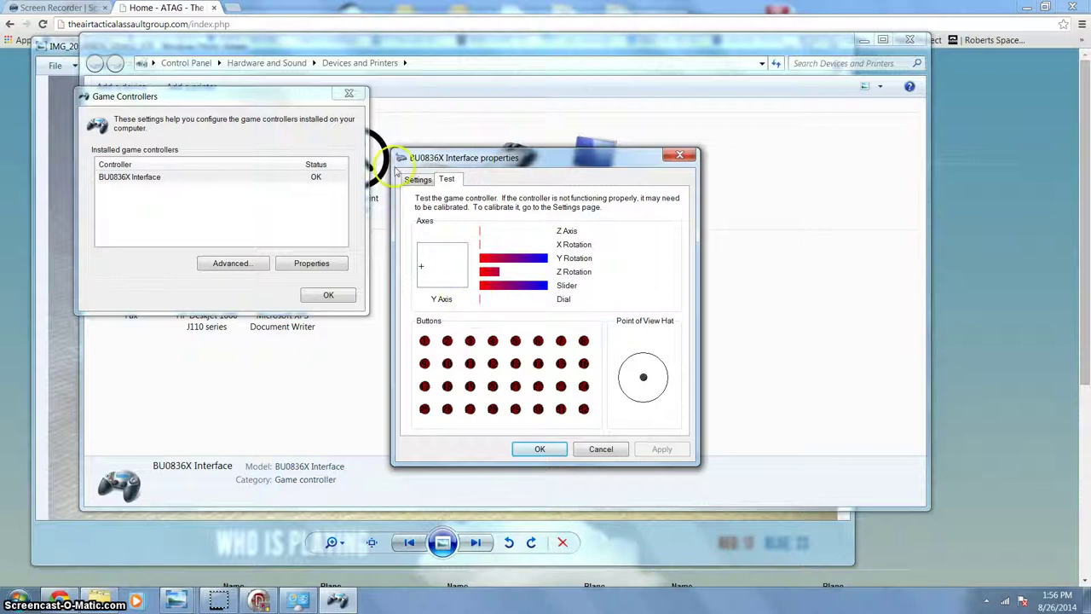
left_click(418, 177)
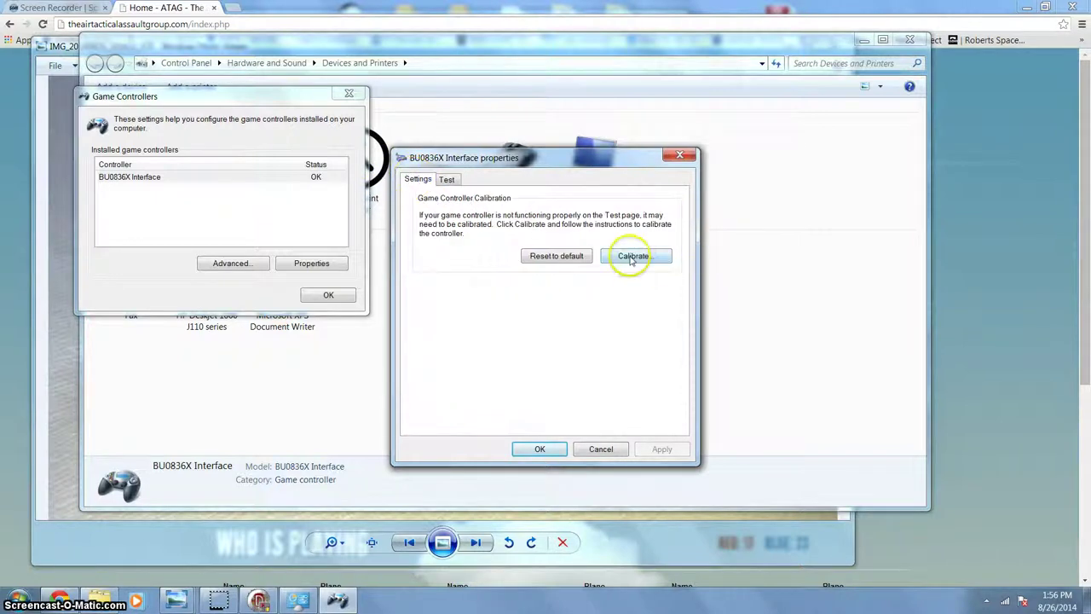
left_click(632, 256)
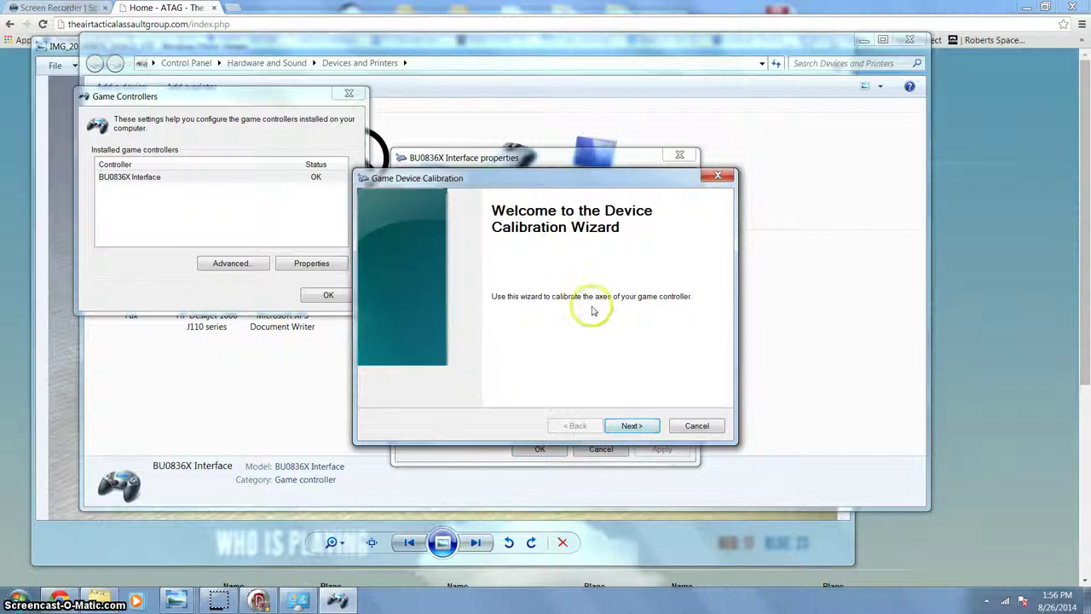
left_click(629, 426)
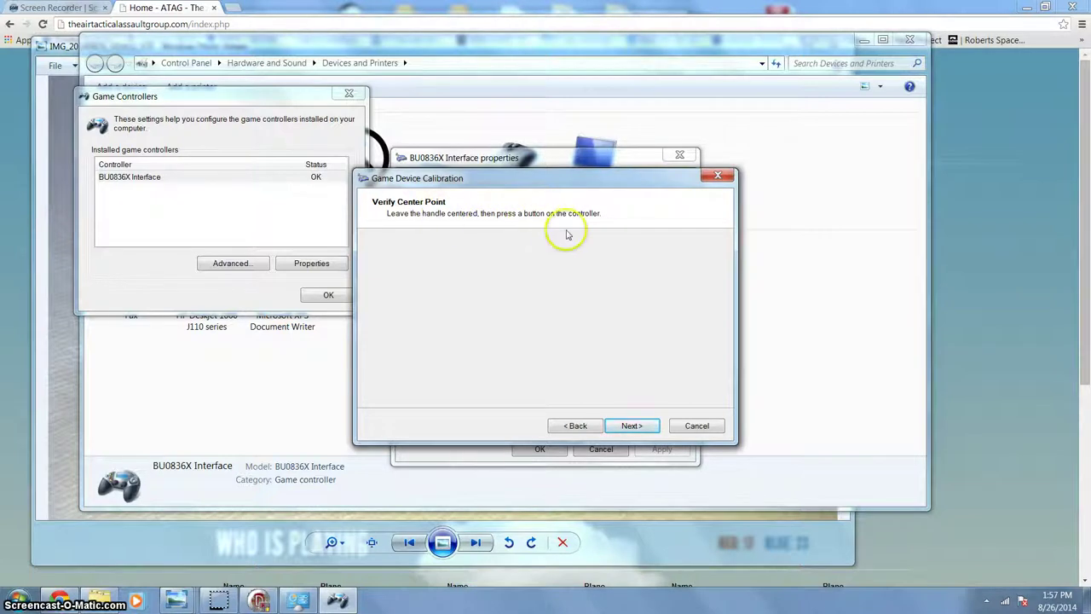
- Accept the Z Axis, X Rotation and Y Rotation calibrations, hiding then reshowing raw data
left_click(639, 427)
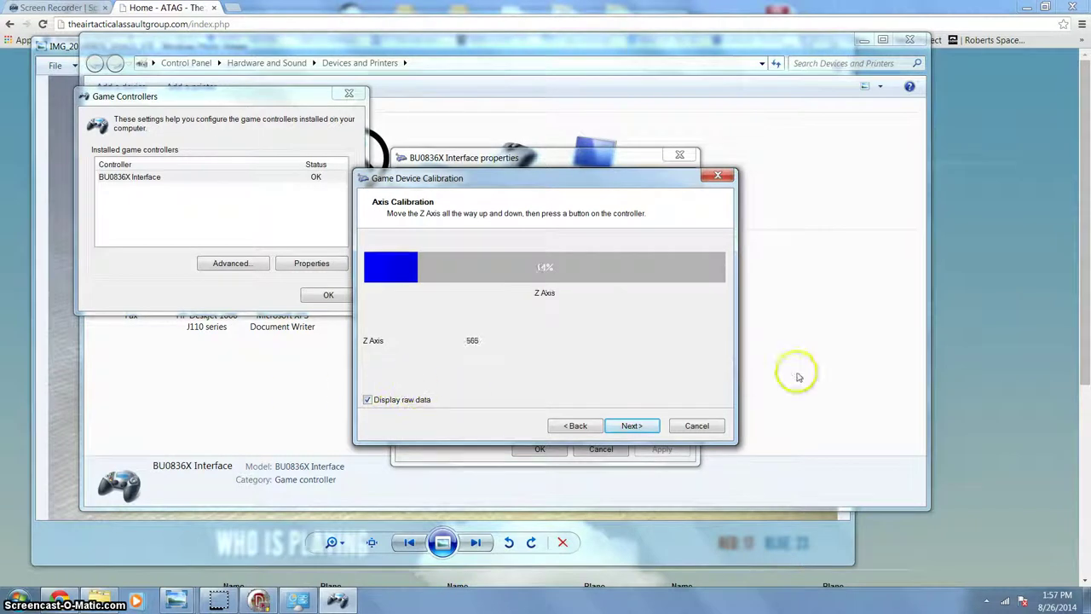
left_click(642, 429)
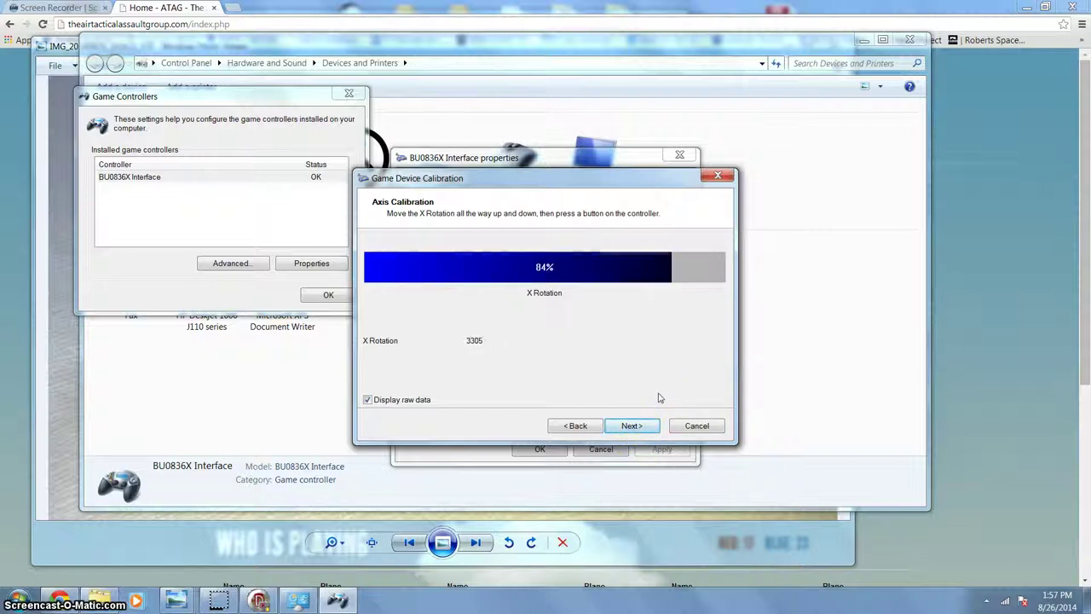
left_click(637, 427)
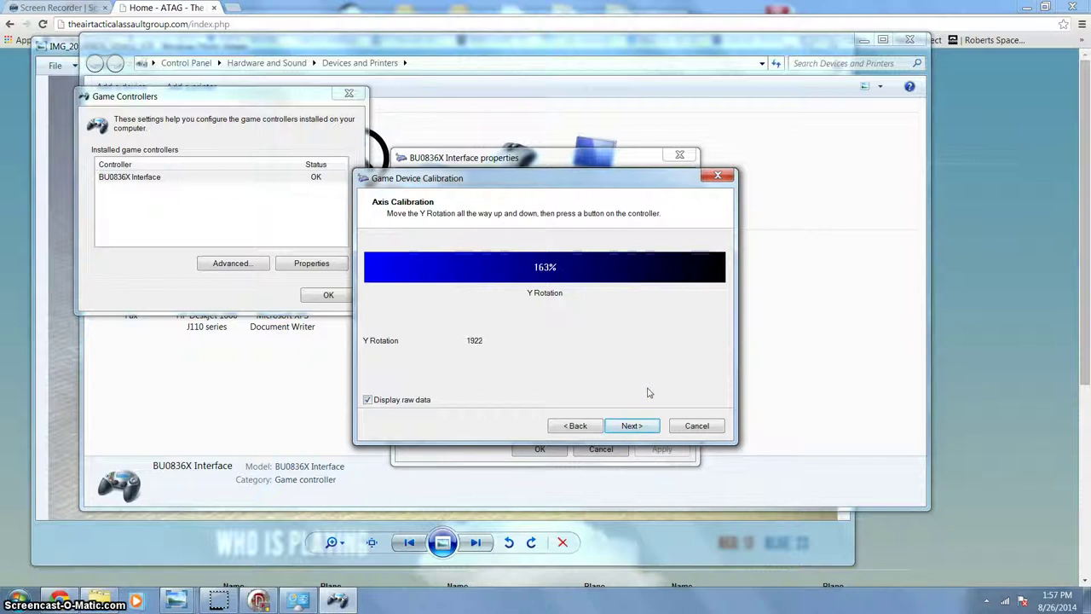
left_click(377, 402)
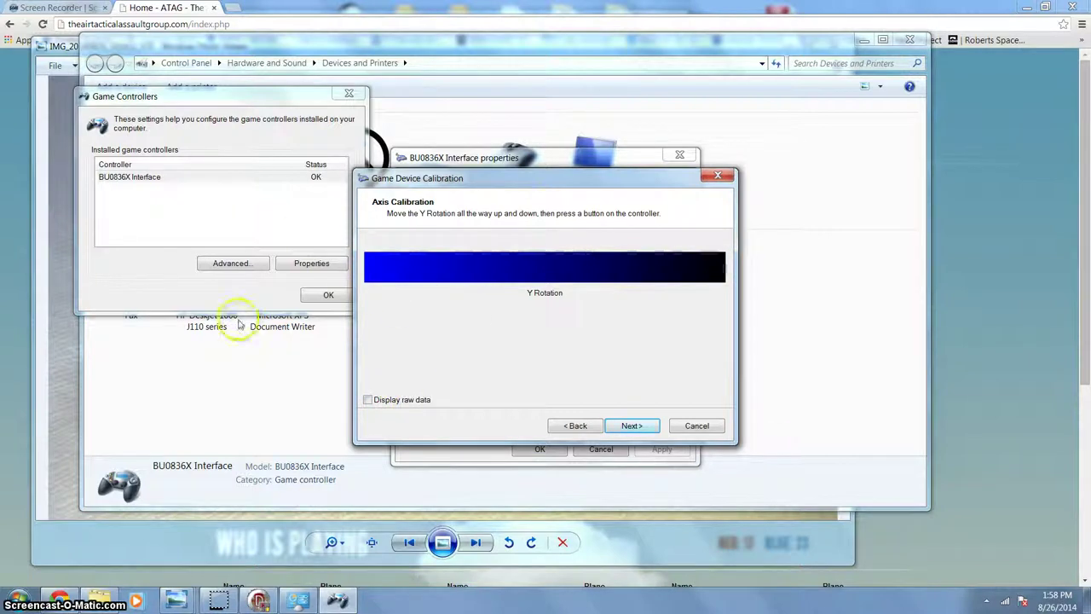
left_click(370, 401)
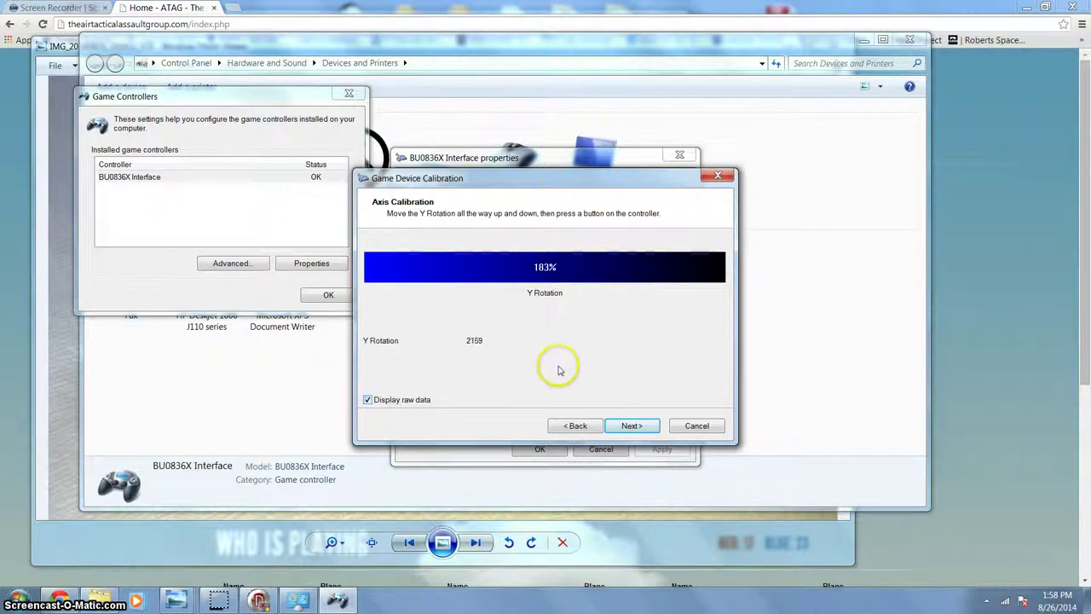
left_click(626, 429)
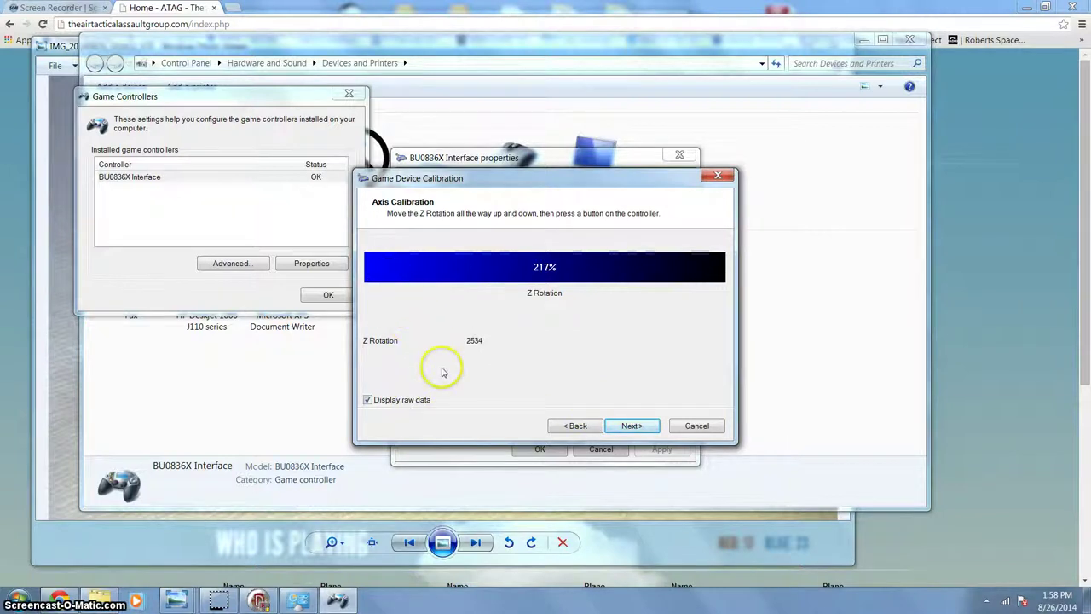
- Accept the Z Rotation, Slider and Dial calibrations and close the finished wizard
left_click(631, 425)
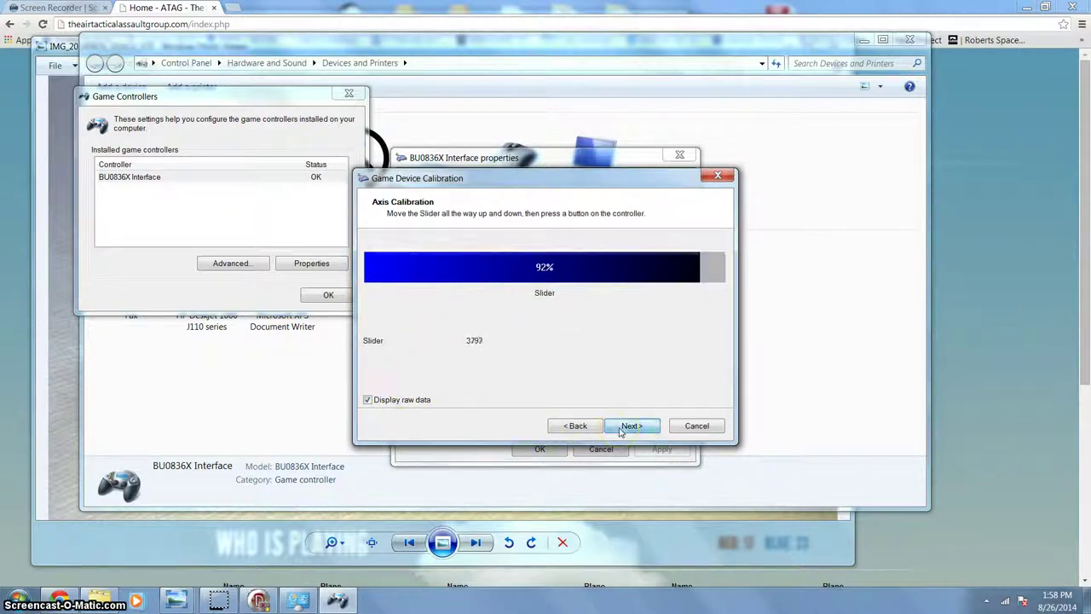
left_click(609, 411)
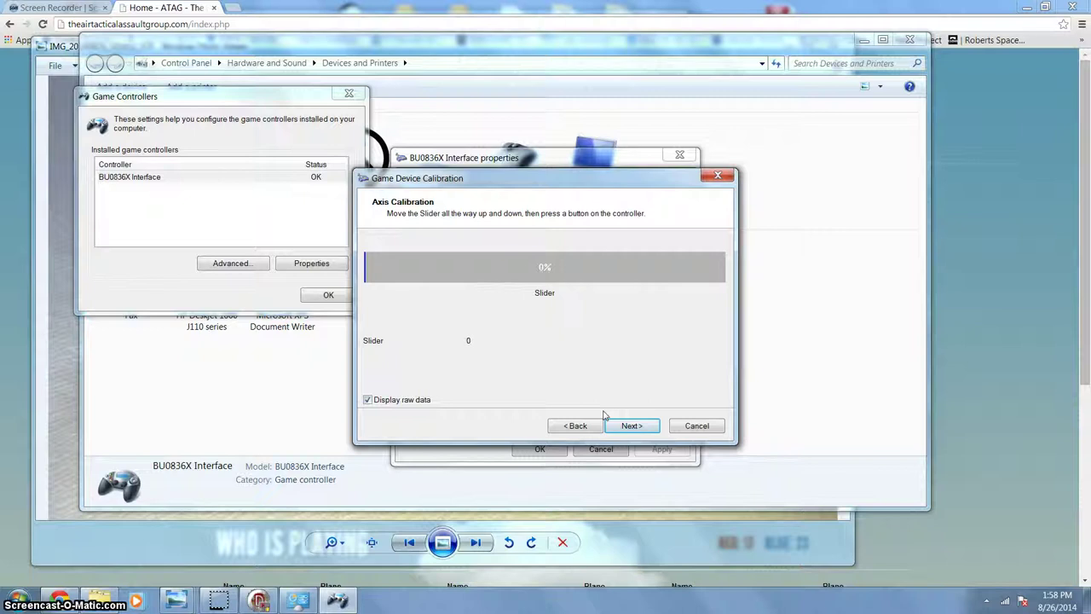
left_click(607, 424)
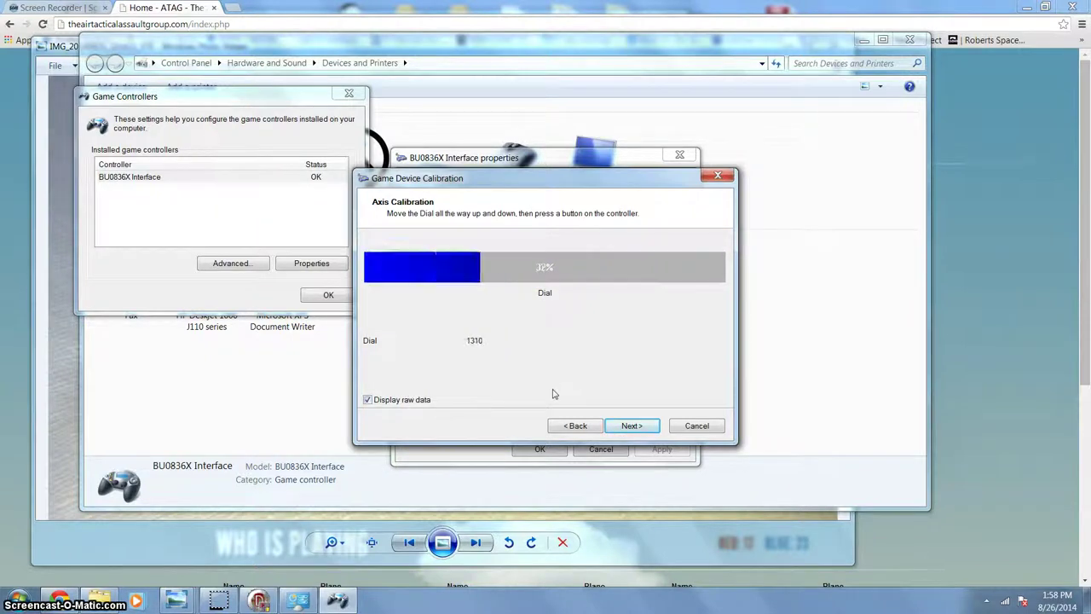
left_click(631, 425)
left_click(631, 426)
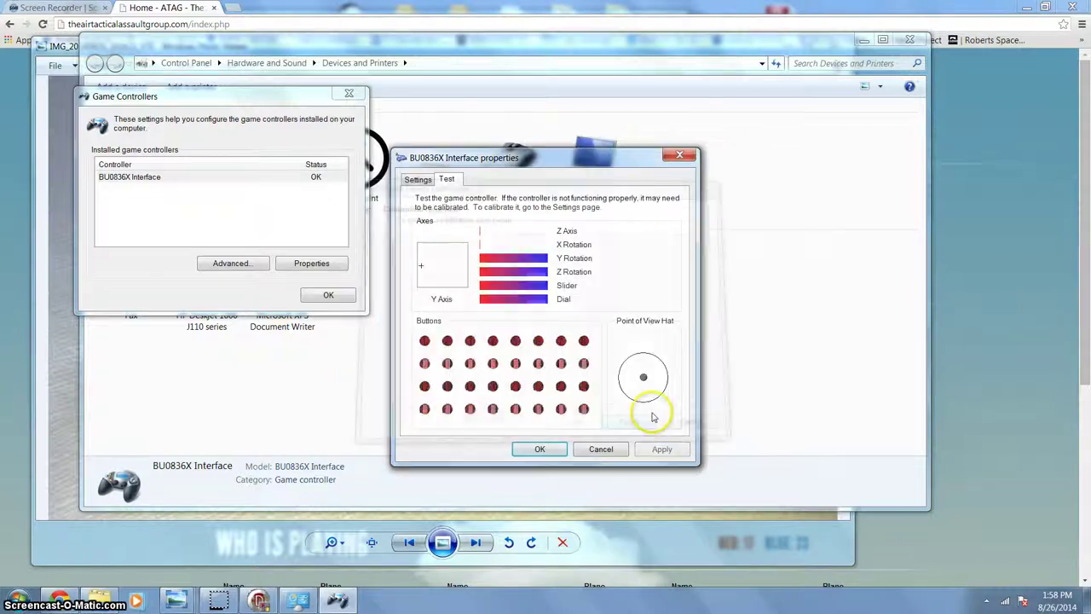
- Apply the new BU0836X calibration and close its properties dialog with OK
left_click(697, 397)
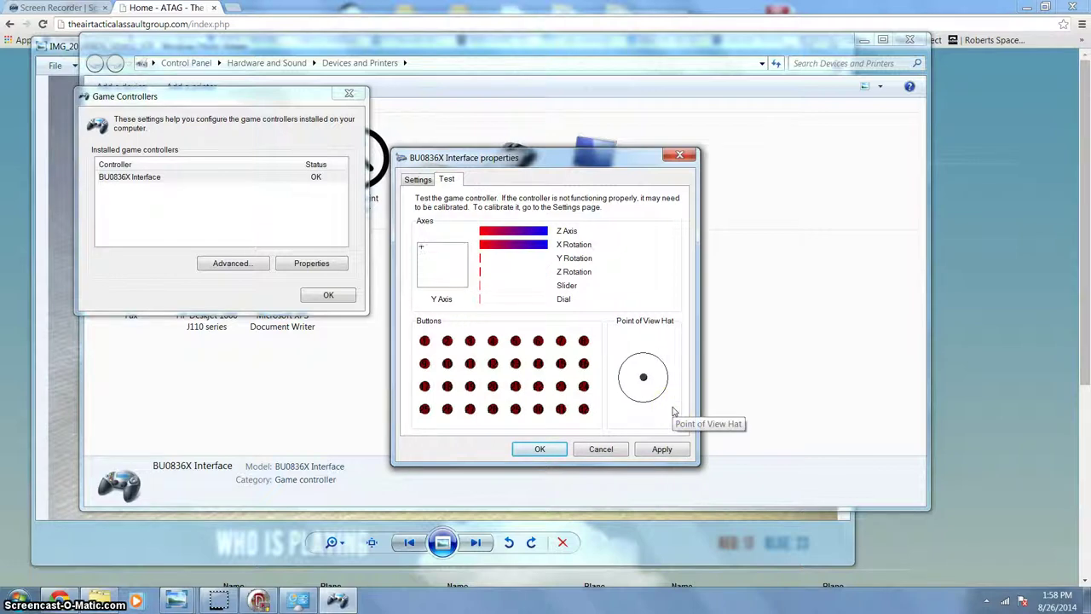
left_click(659, 450)
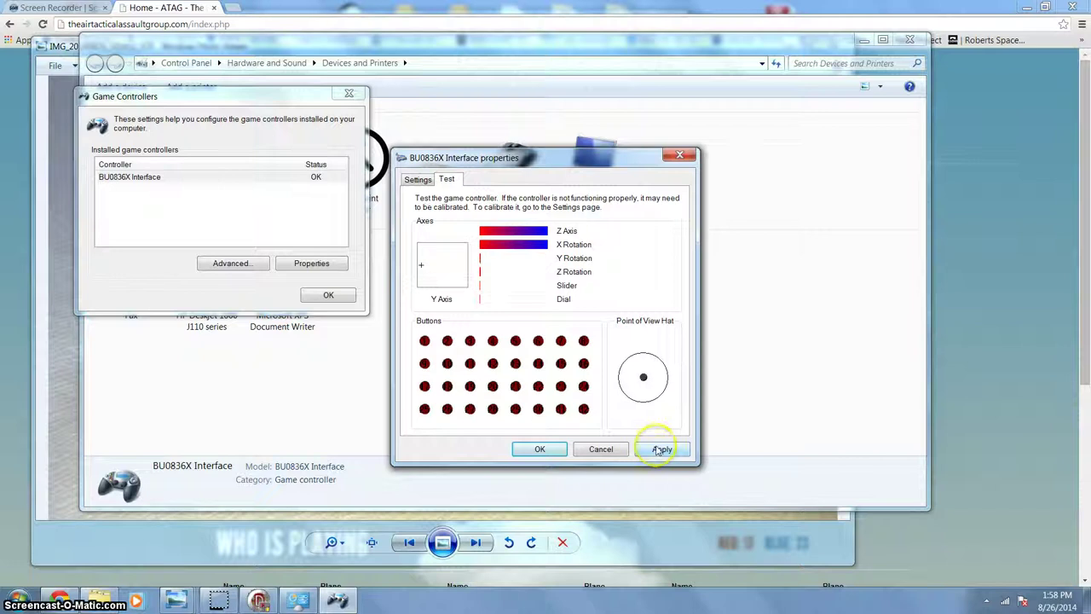
left_click(540, 450)
- Close Devices and Printers and the photo, then restore SV Mapper from the notification area
left_click(910, 40)
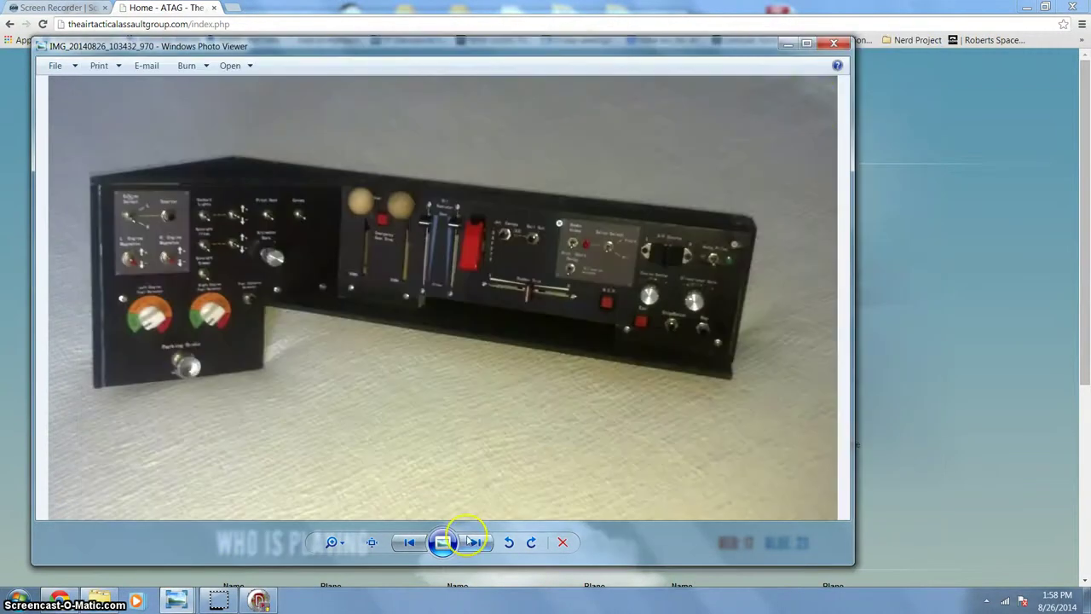
left_click(834, 43)
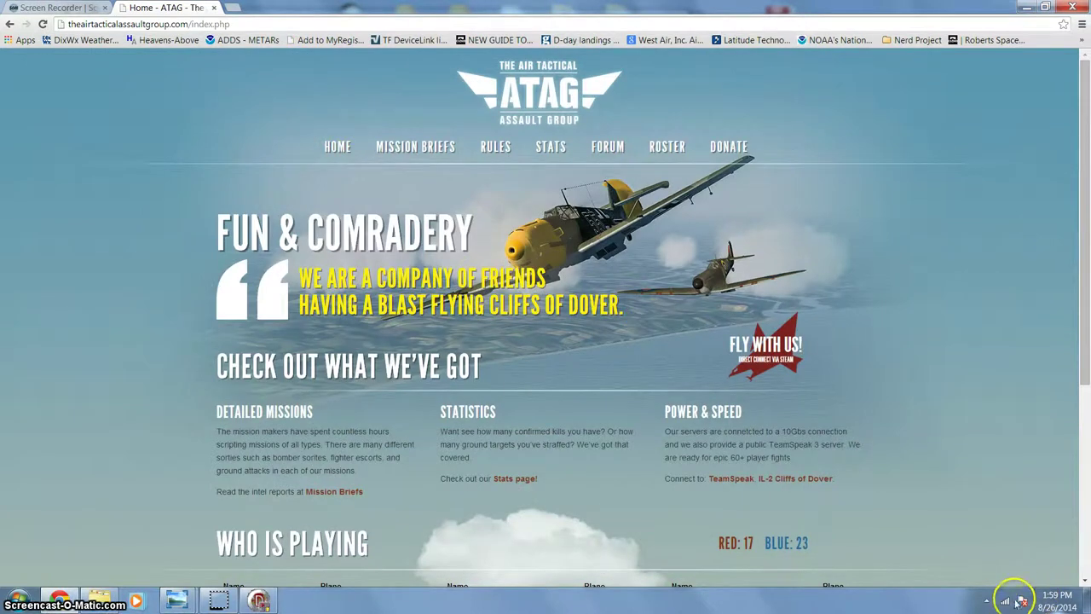
left_click(987, 601)
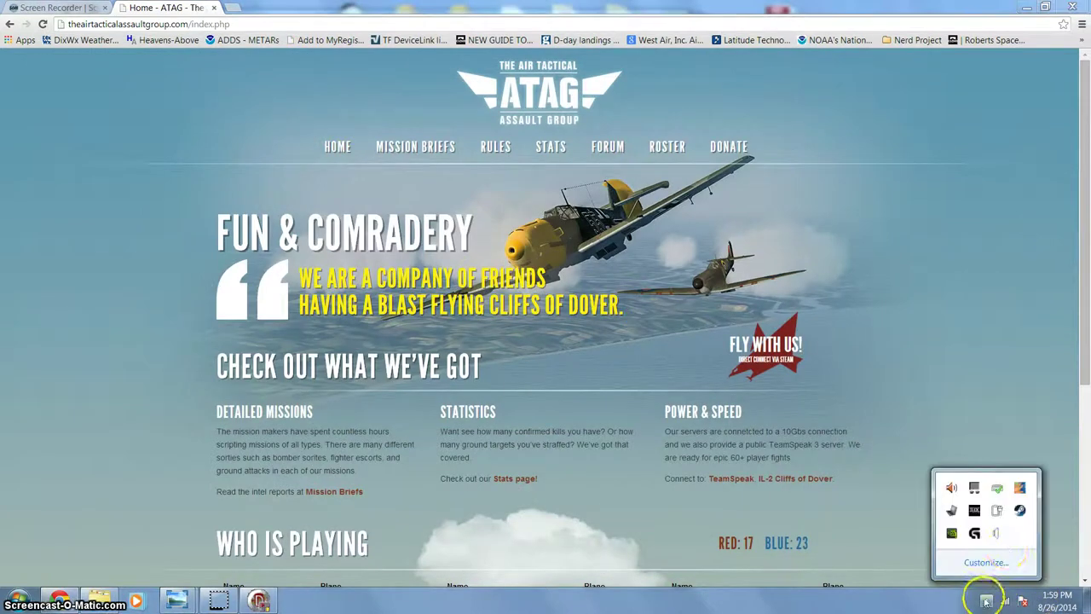
left_click(256, 600)
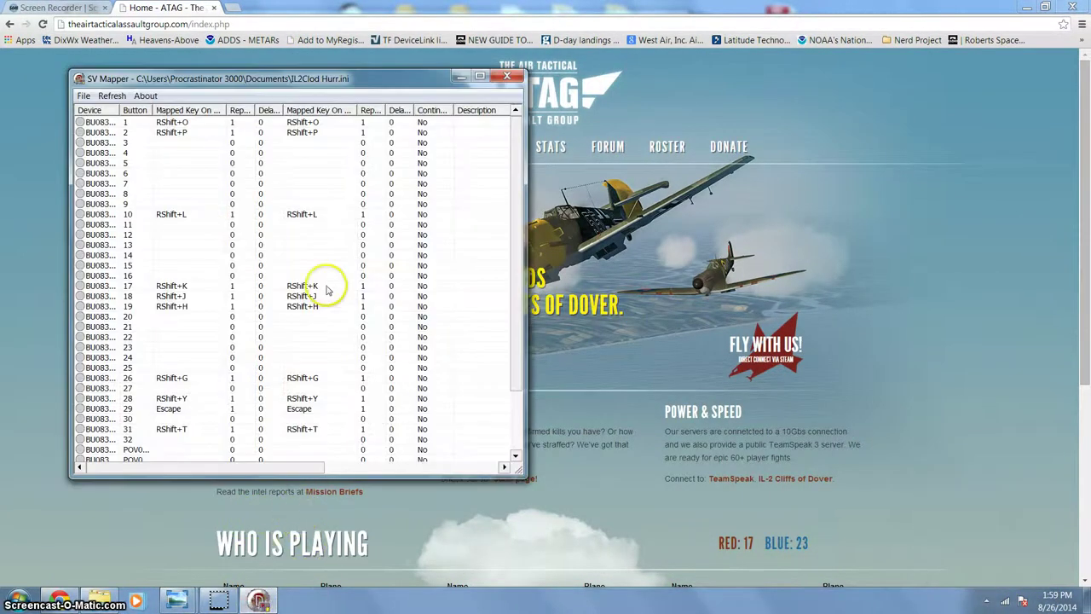
- Create a new untitled mapping with File > New and check the empty button list
left_click(83, 96)
left_click(103, 111)
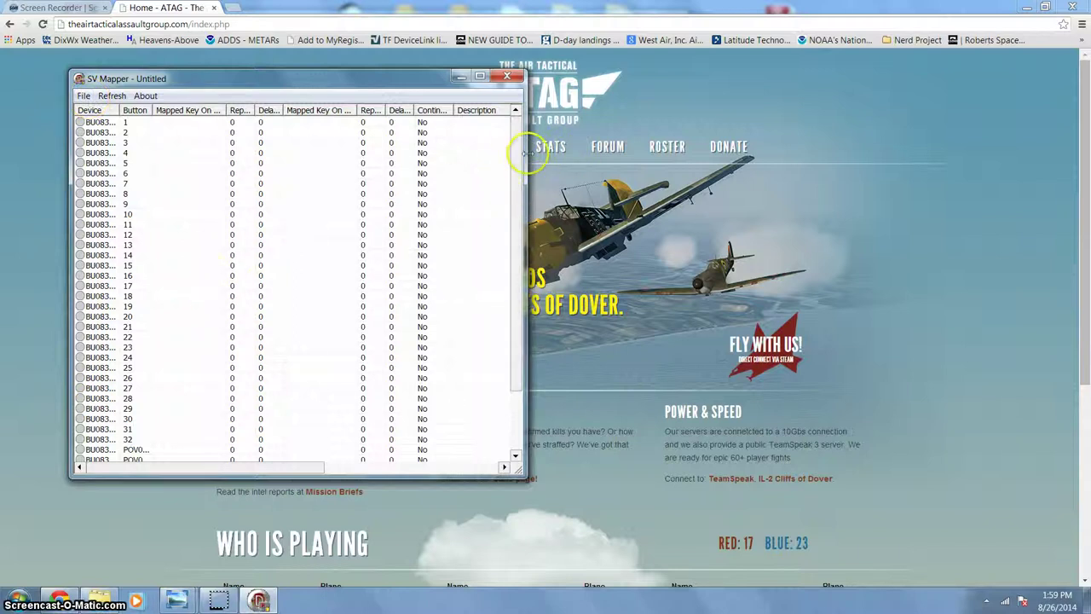
scroll(522, 154, "down", 3)
scroll(522, 154, "up", 3)
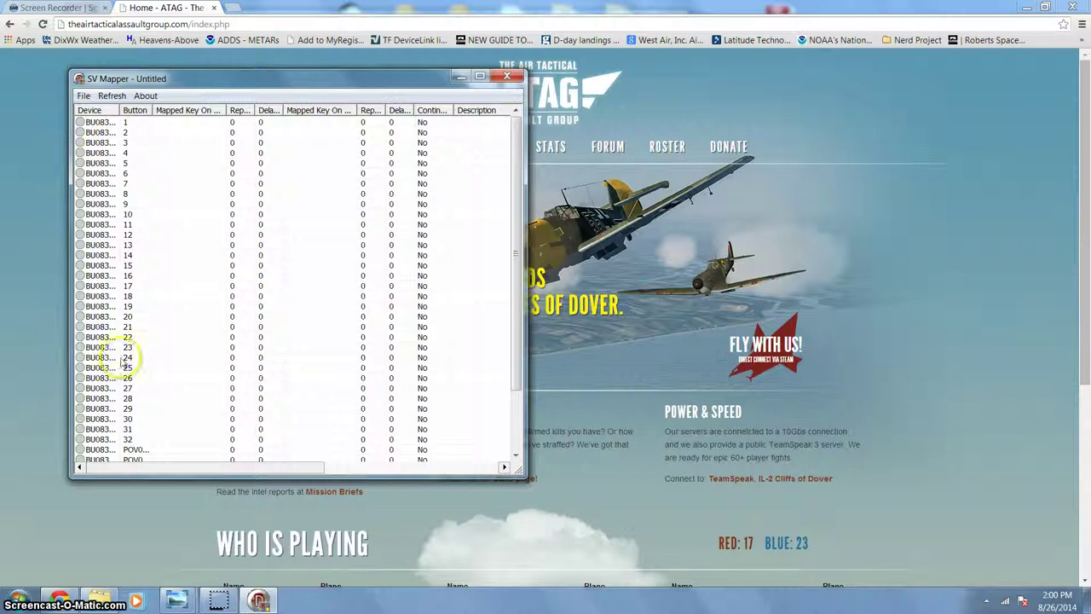
left_click(184, 603)
left_click(89, 523)
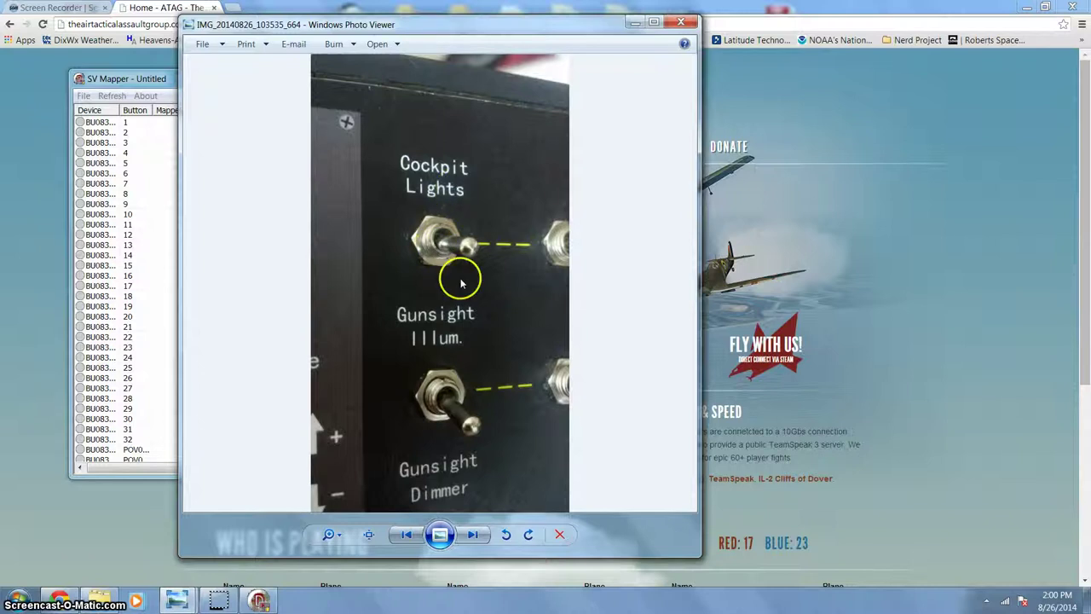
mouse_move(181, 599)
left_click(256, 546)
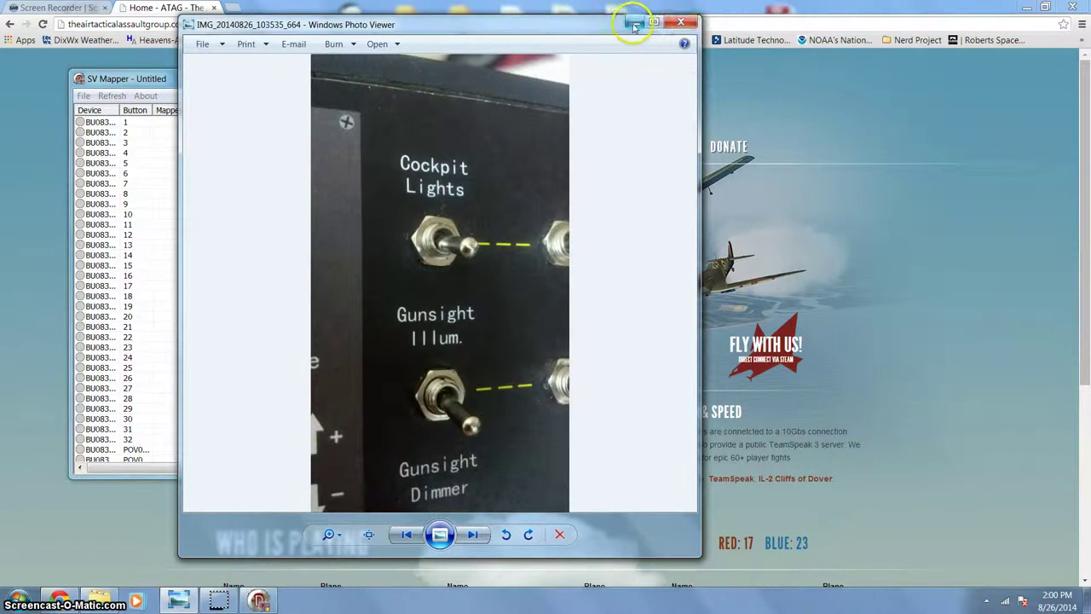
left_click(681, 21)
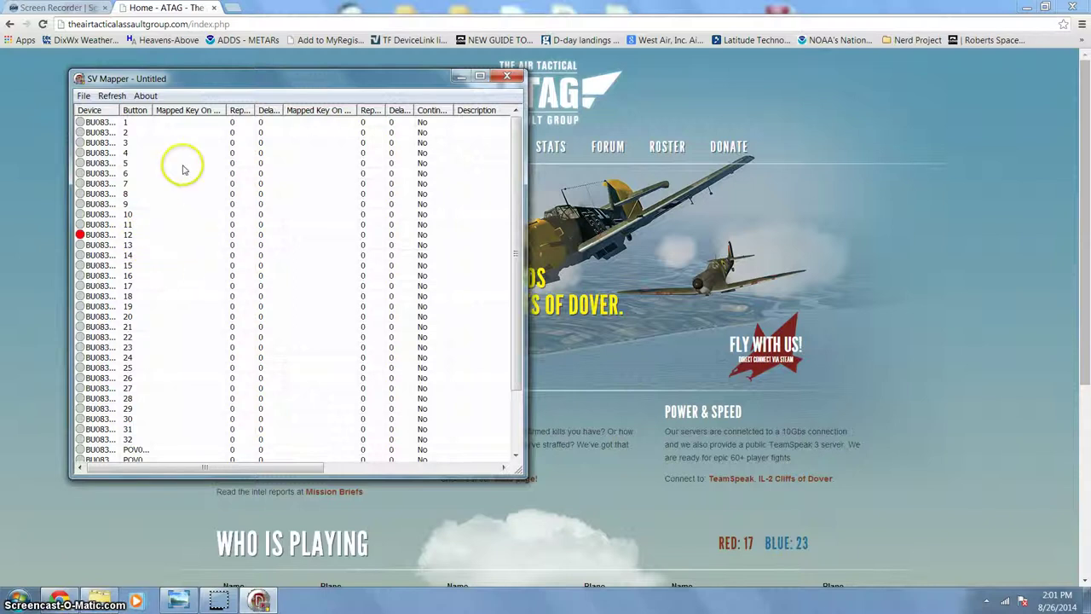
- Widen both Mapped Key columns and assign LShift+H to button 13's press and release
left_click_drag(226, 110, 248, 110)
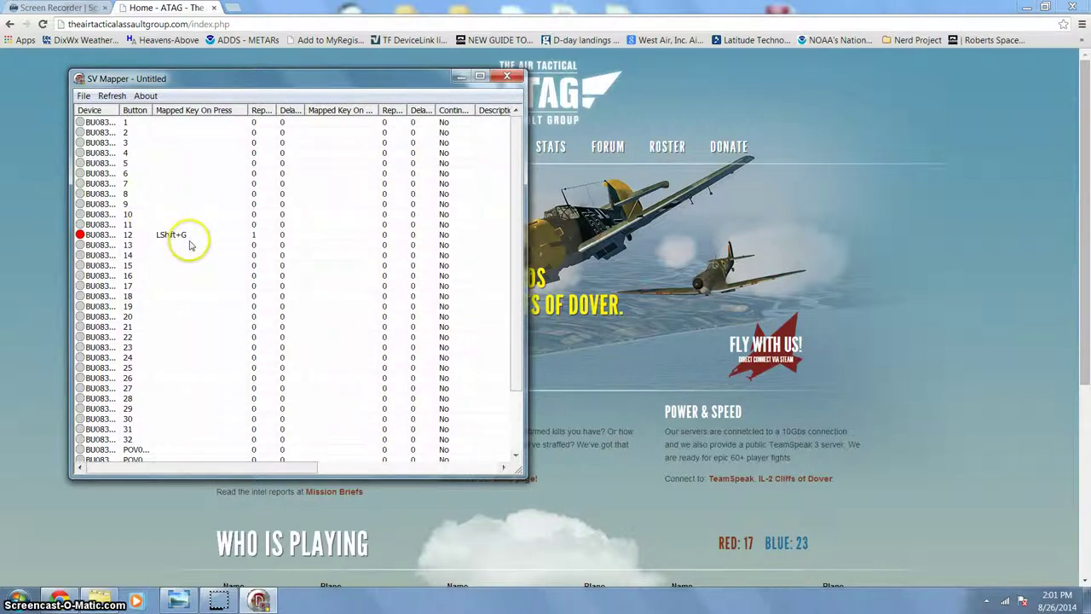
left_click_drag(378, 110, 401, 110)
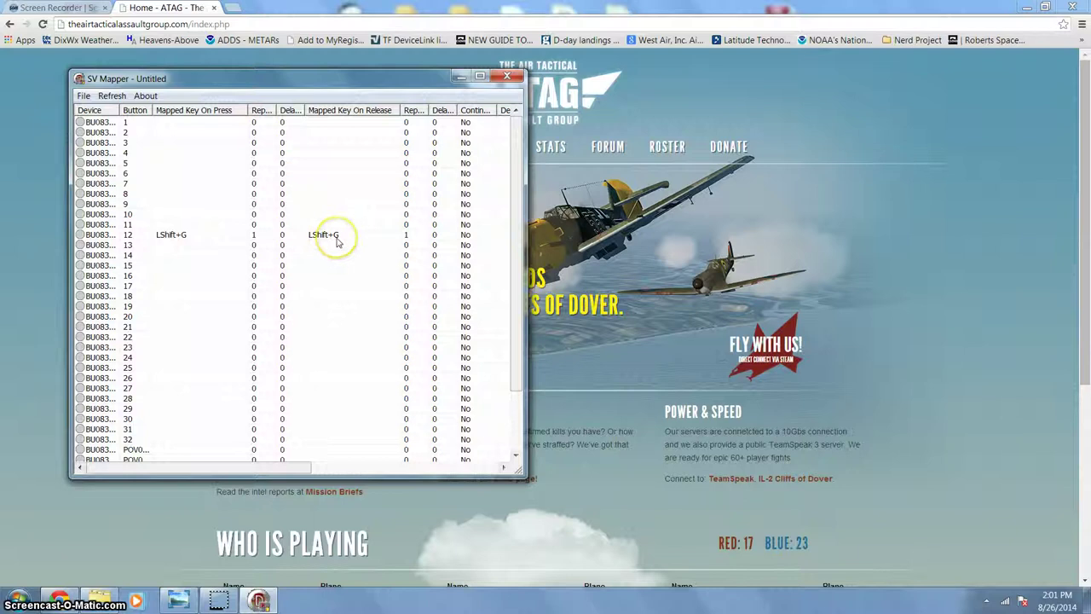
left_click(188, 248)
key("shift+h")
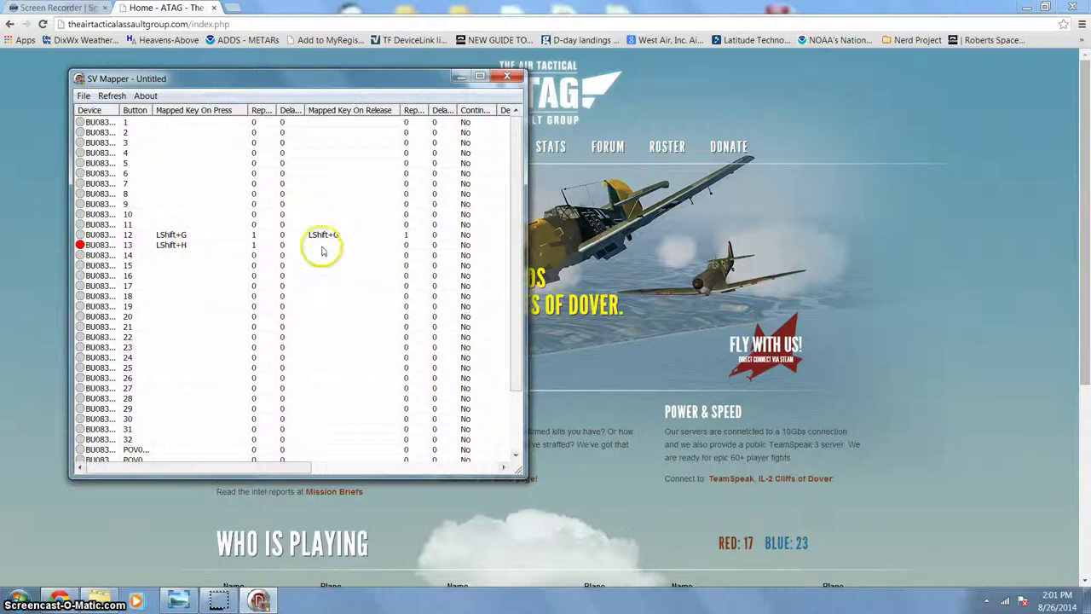
left_click(322, 248)
key("shift+h")
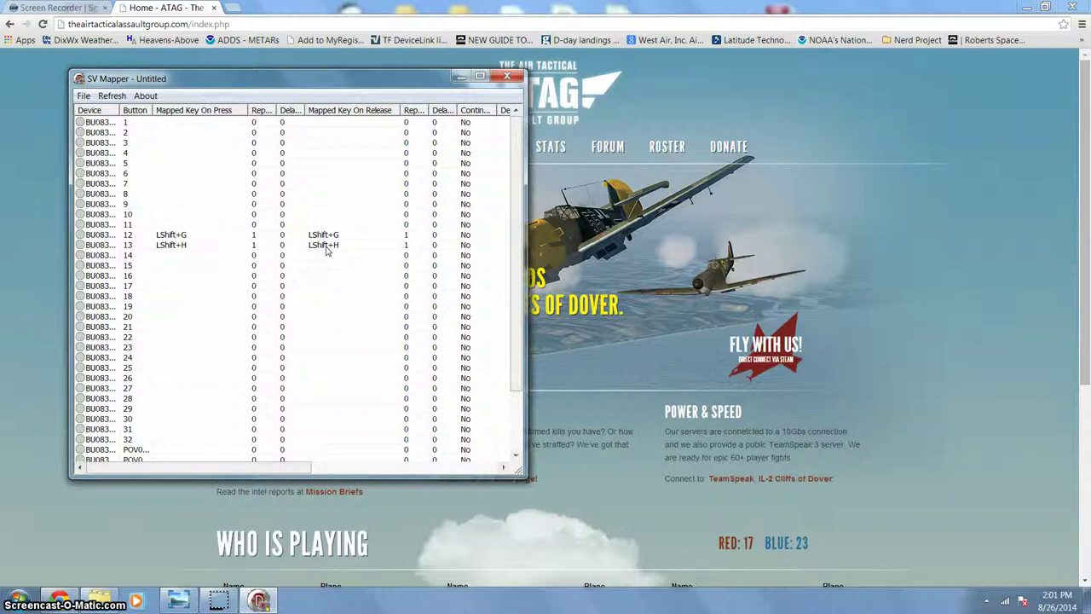
left_click_drag(514, 205, 521, 281)
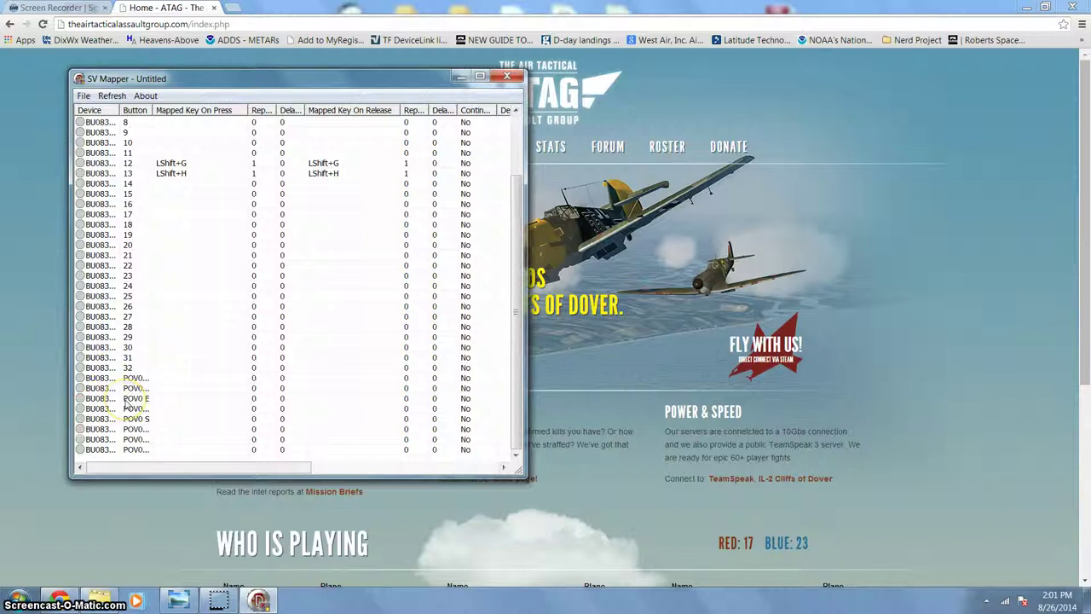
left_click(78, 377)
left_click(98, 396)
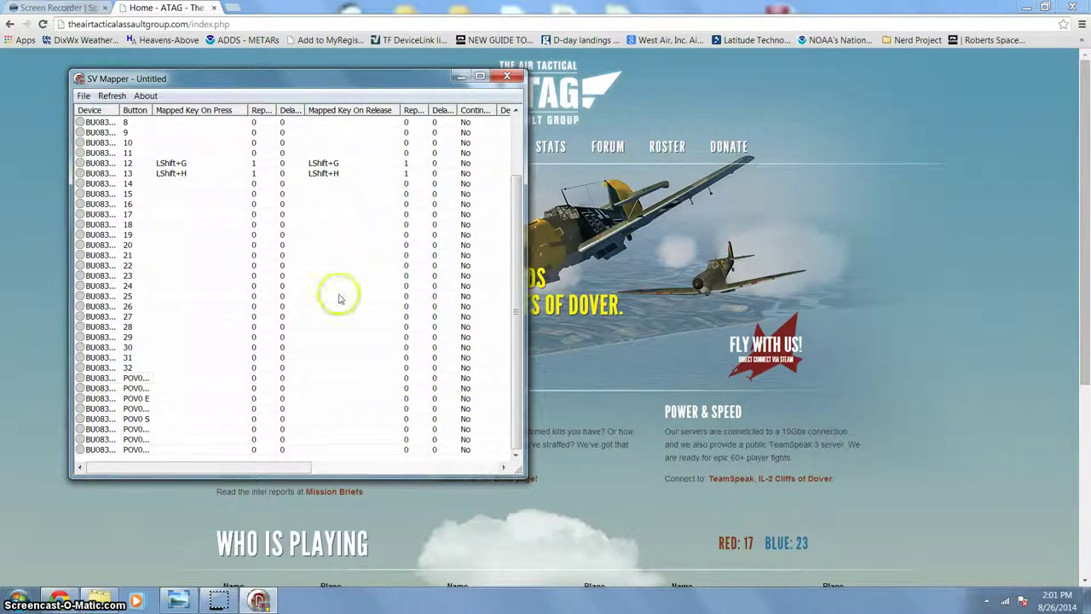
left_click_drag(514, 303, 514, 198)
left_click(165, 200)
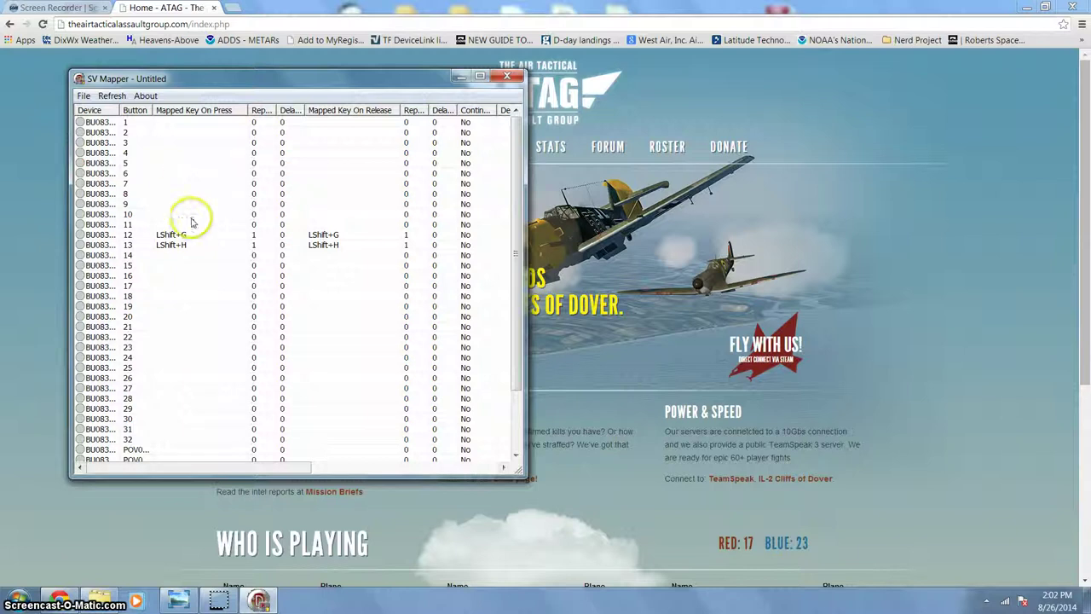
- Assign LShift+Z to button 5's press key and LShift+X to its release key
left_click(171, 165)
key("shift+z")
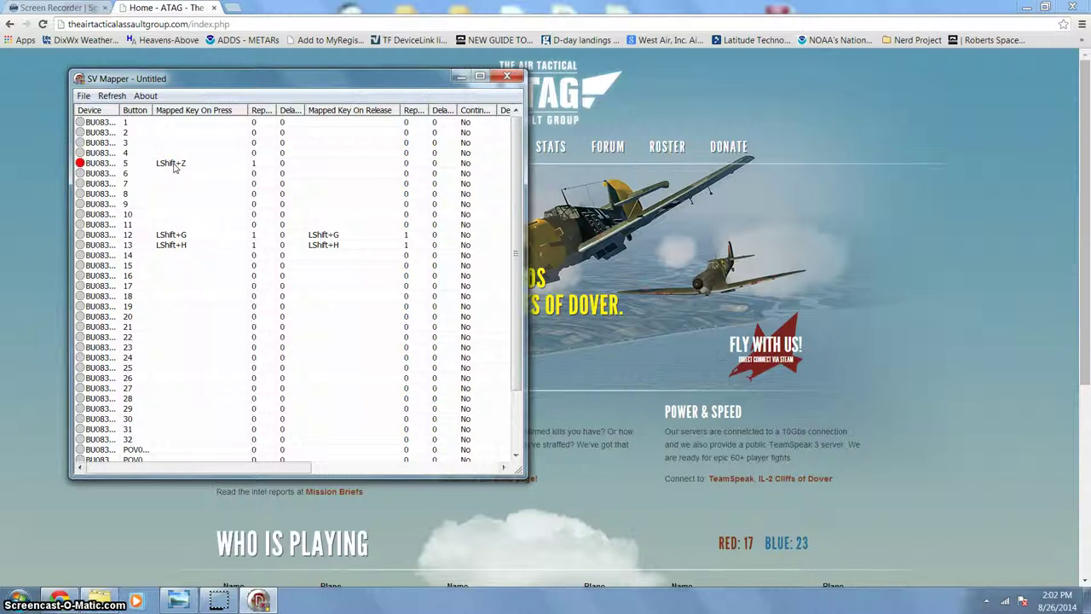
left_click(338, 163)
key("shift+x")
- Map LShift+N as the press key for buttons 16 and 17
left_click(182, 278)
key("shift+n")
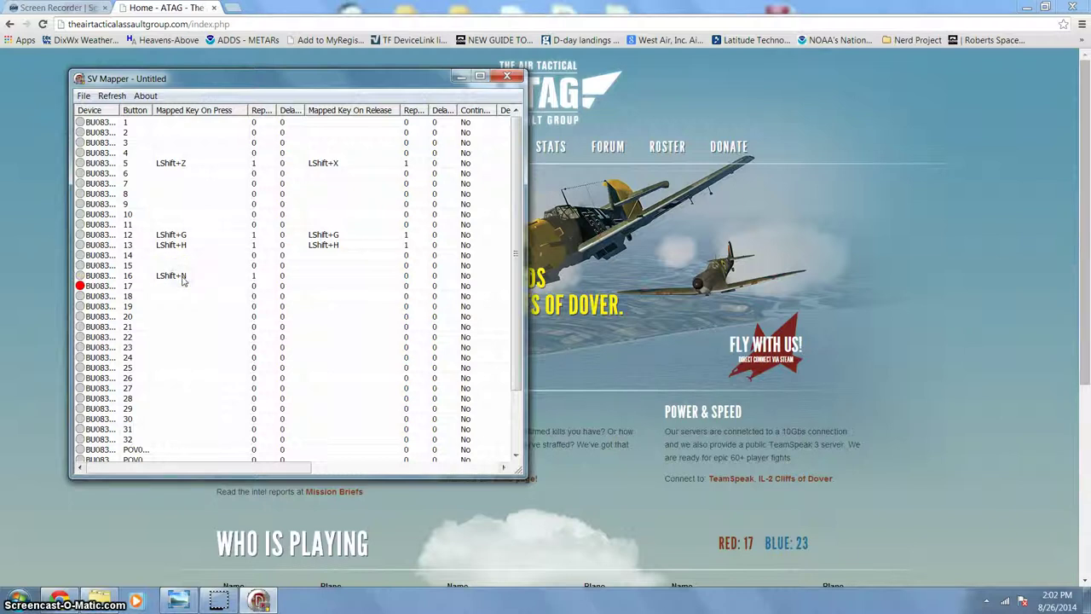
left_click(131, 278)
left_click(172, 286)
key("shift+n")
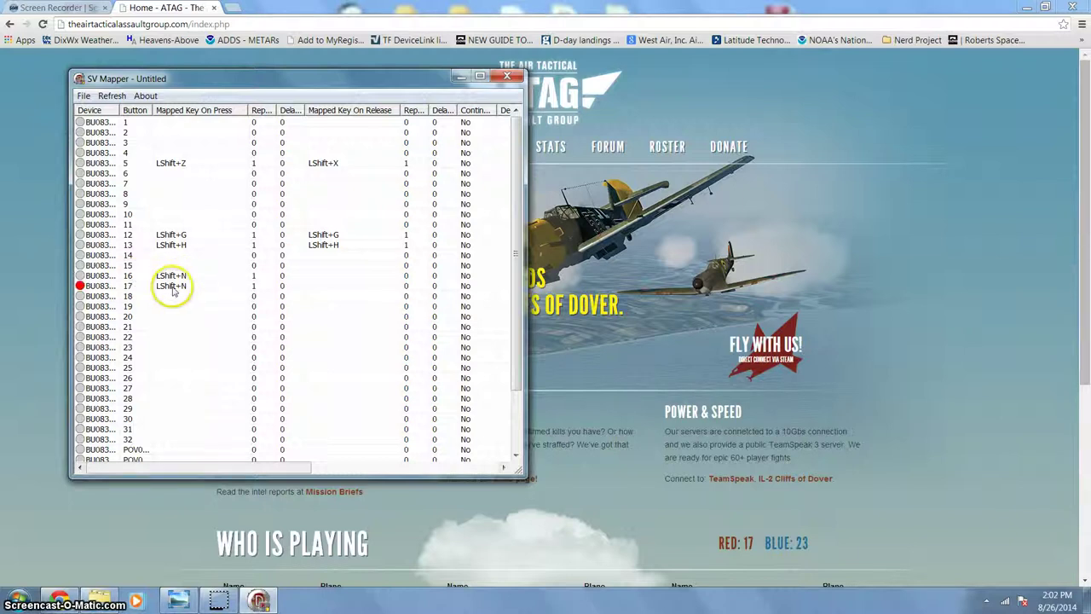
- Widen the Repeat column and set button 16's repeat count to 0
right_click(180, 276)
right_click(181, 278)
left_click(214, 287)
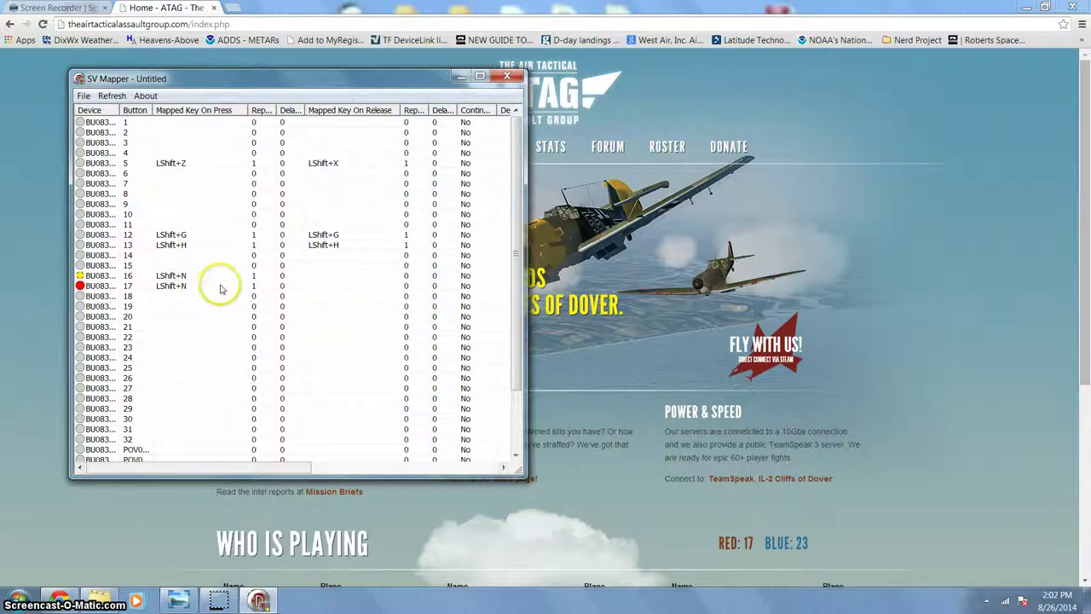
right_click(214, 286)
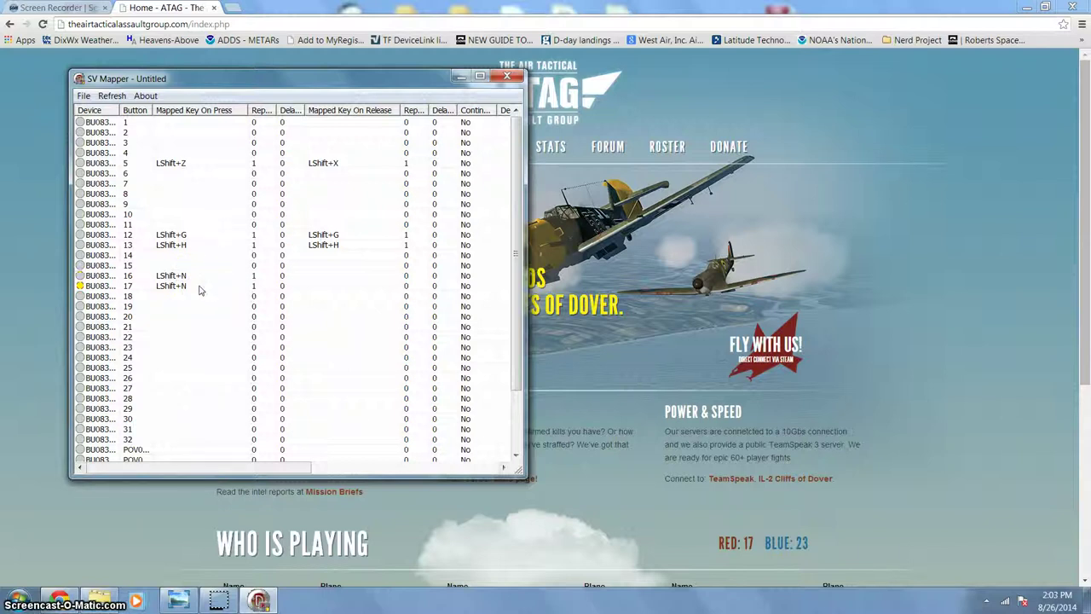
left_click_drag(196, 278, 254, 275)
left_click_drag(271, 85, 288, 114)
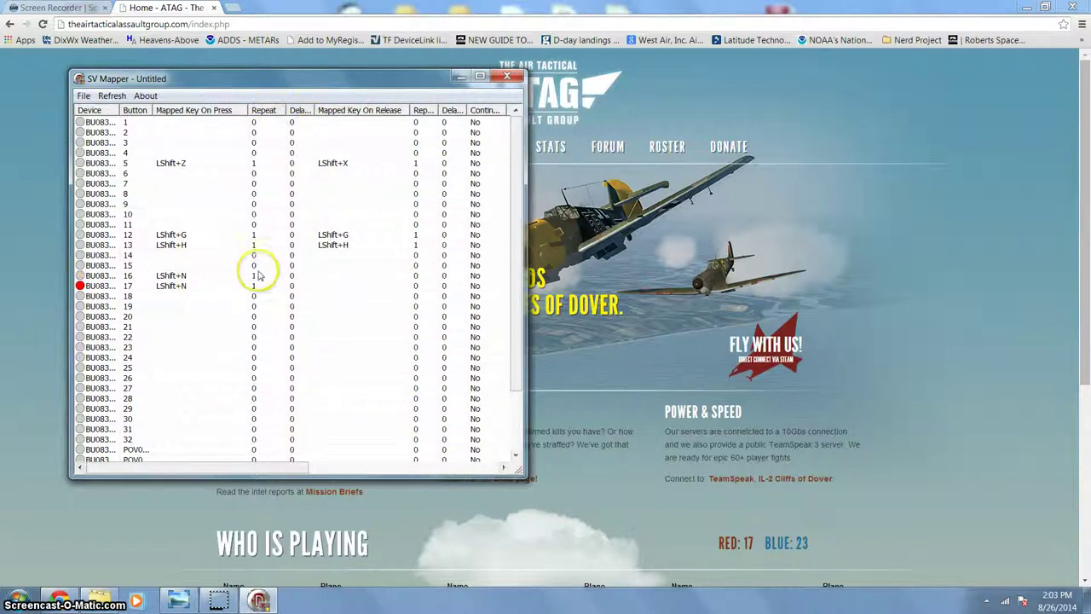
double_click(254, 277)
type("0")
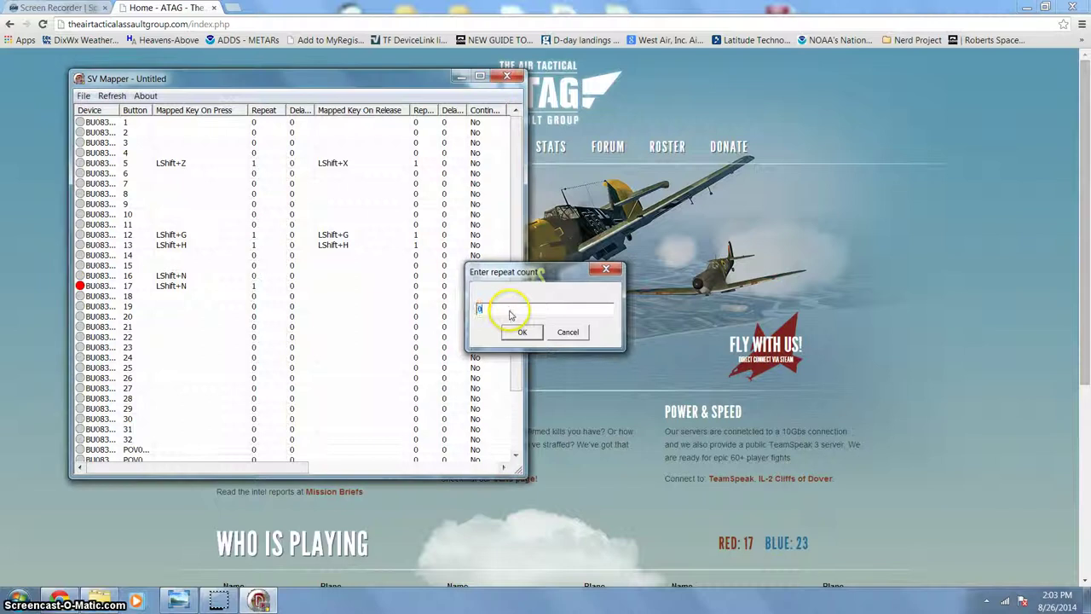
key("Return")
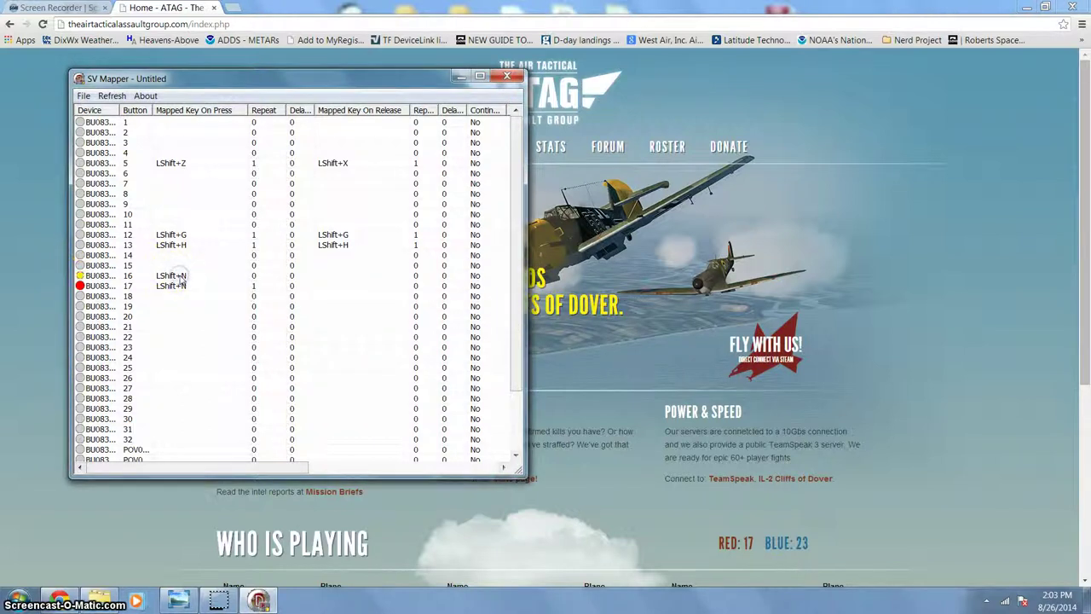
- Re-enter LShift+N for button 16, reconfirm its repeat 0, and set button 17's repeat to 1
left_click(183, 275)
key("Delete")
left_click(184, 275)
key("shift+n")
left_click(140, 278)
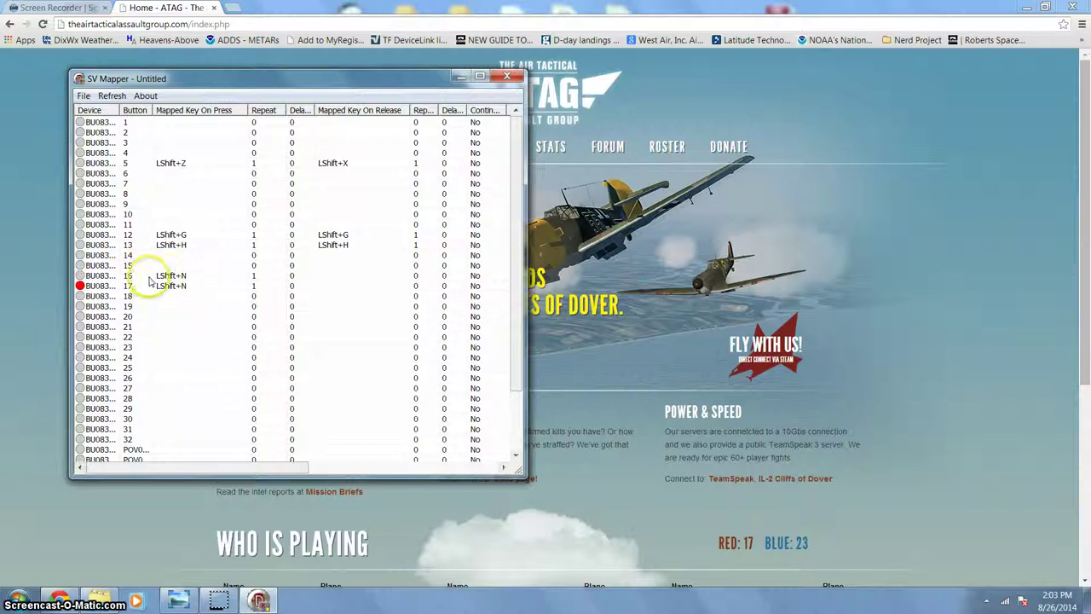
double_click(254, 275)
type("0")
key("Return")
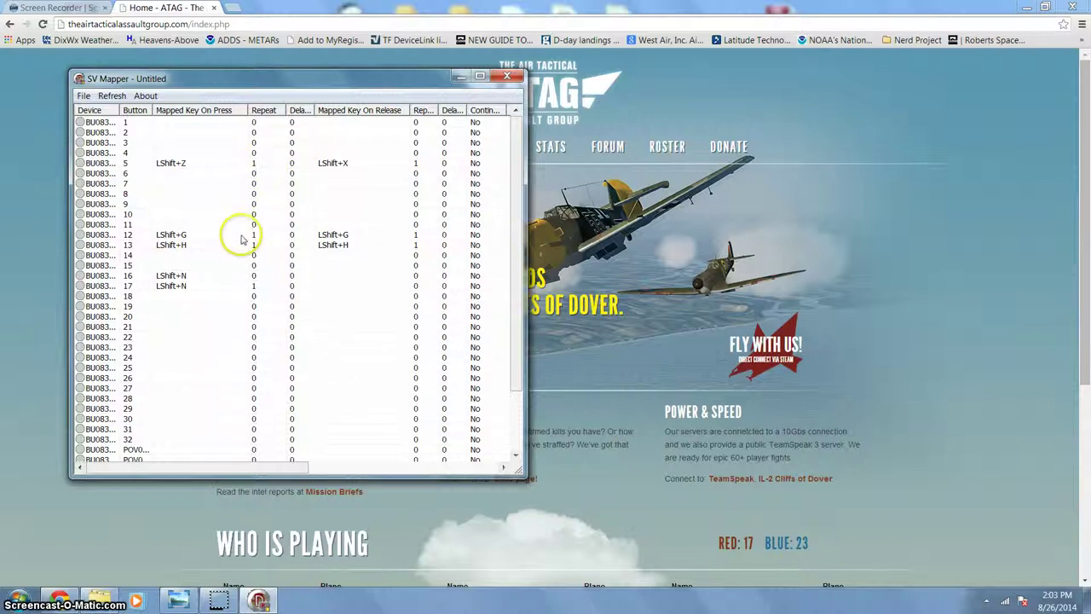
left_click(254, 286)
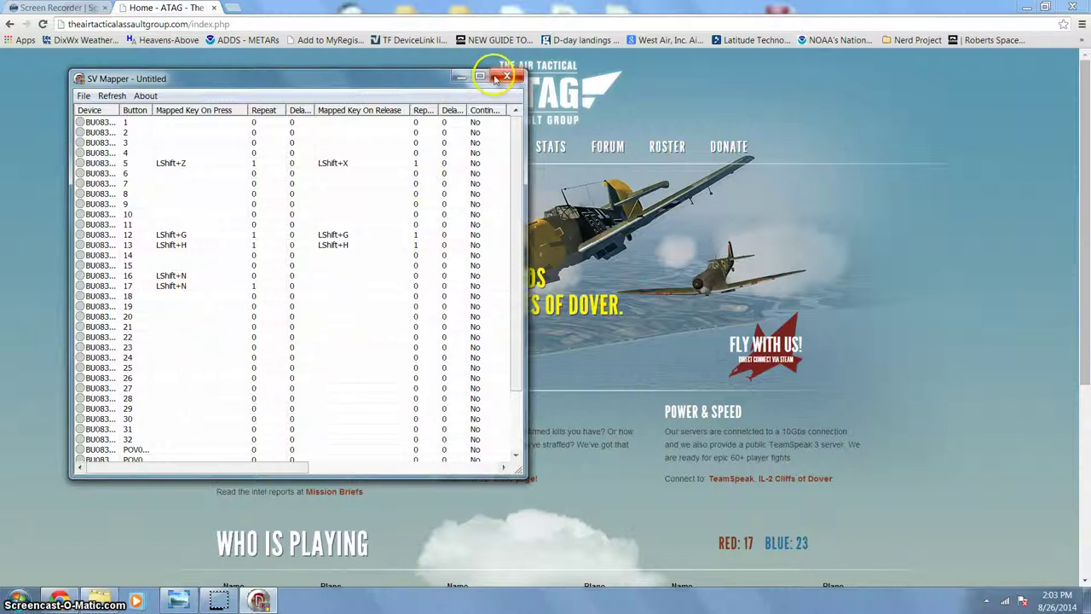
- Minimise SV Mapper and bring up the Cliffs of Dover Options menu
left_click(461, 78)
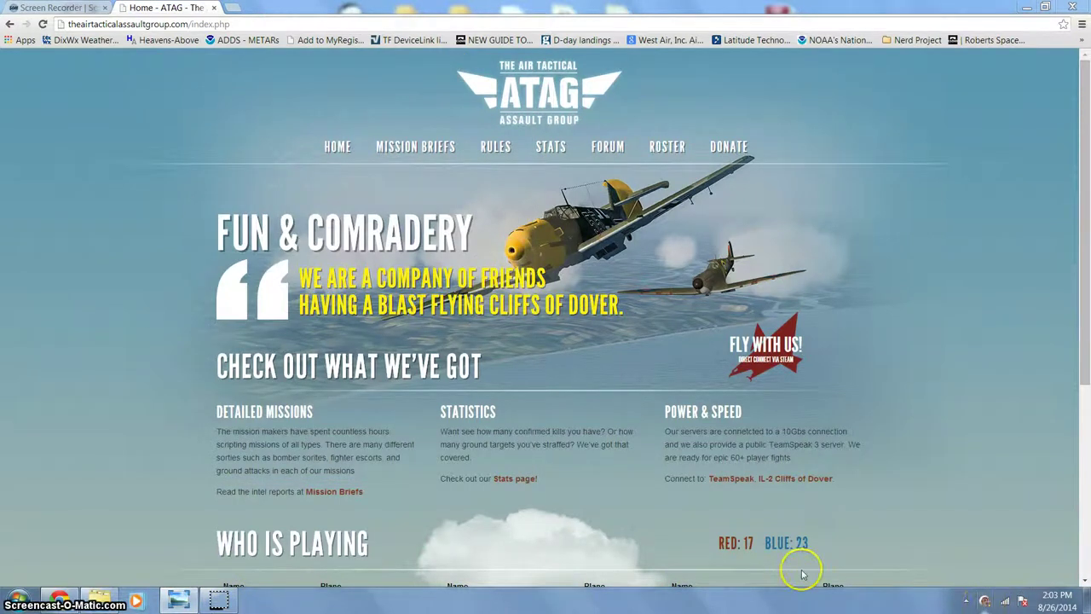
mouse_move(217, 604)
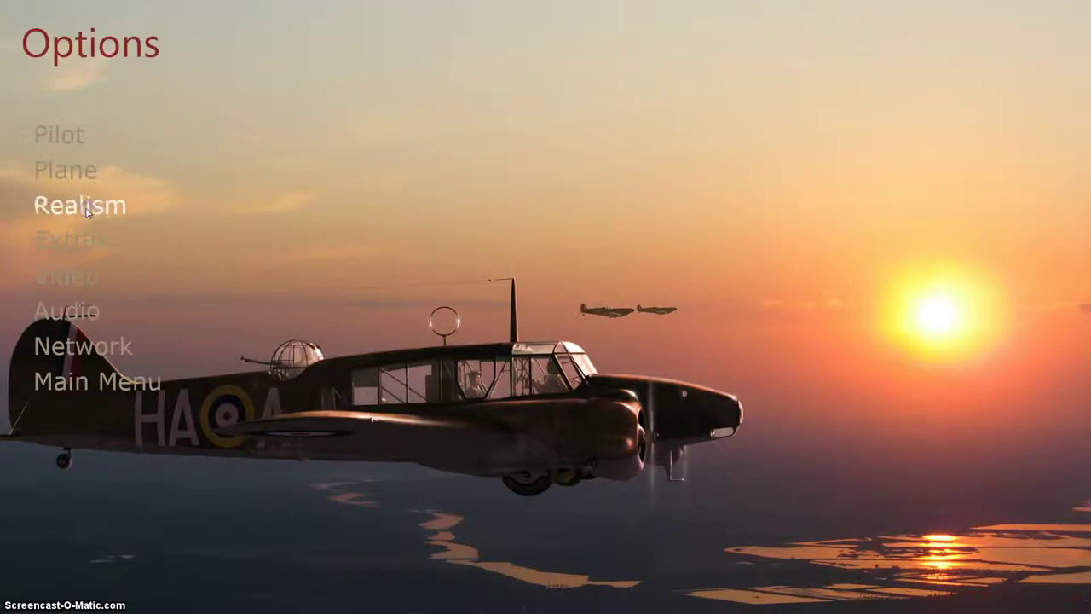
- Load the All Cleared Keys controls file and show the General key category
left_click(85, 238)
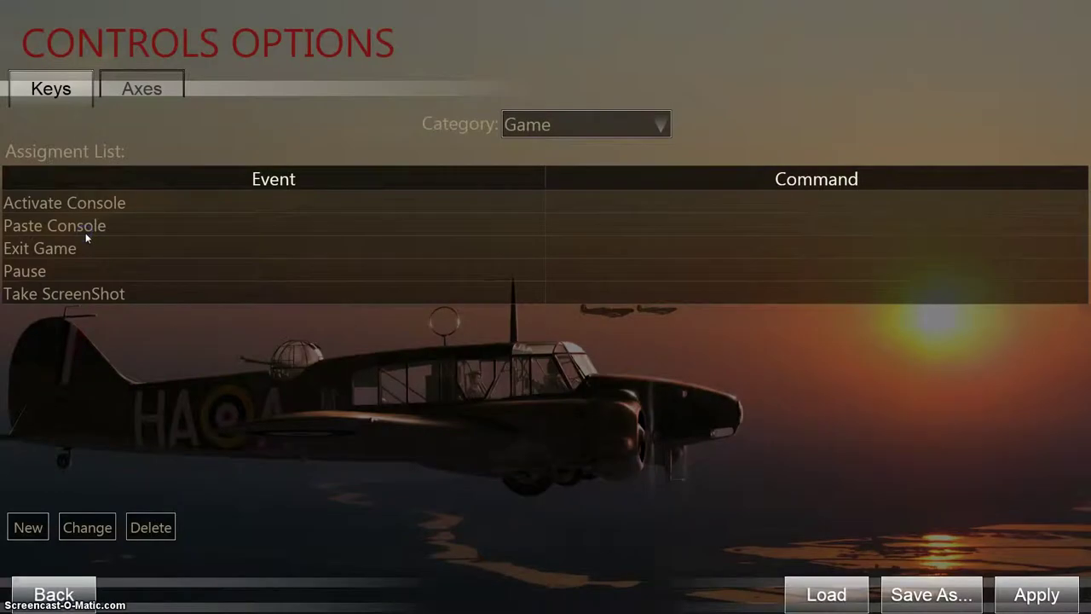
left_click(825, 590)
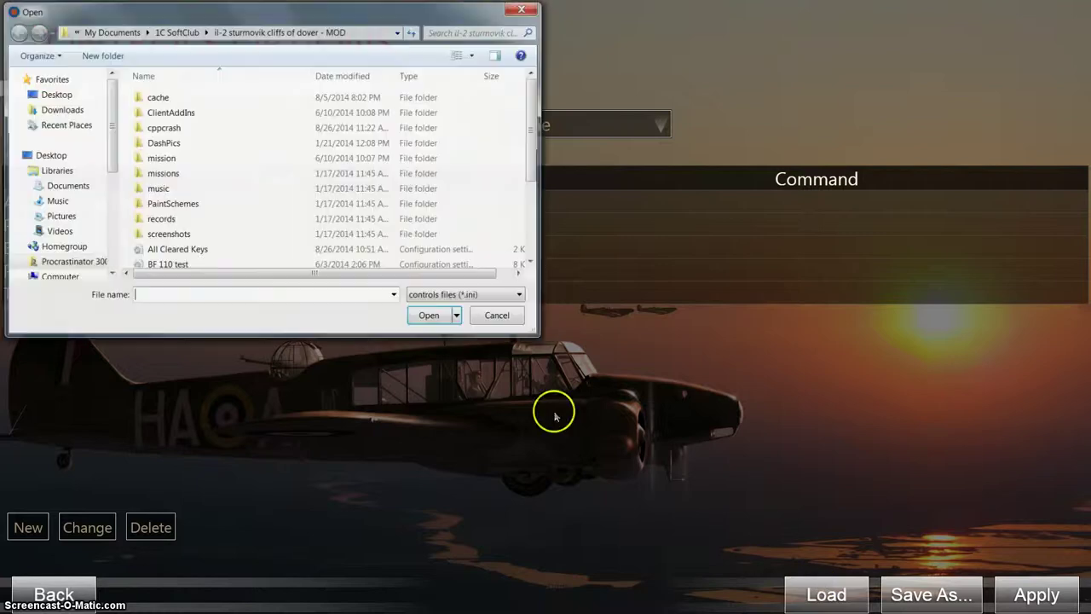
left_click(194, 253)
left_click(430, 317)
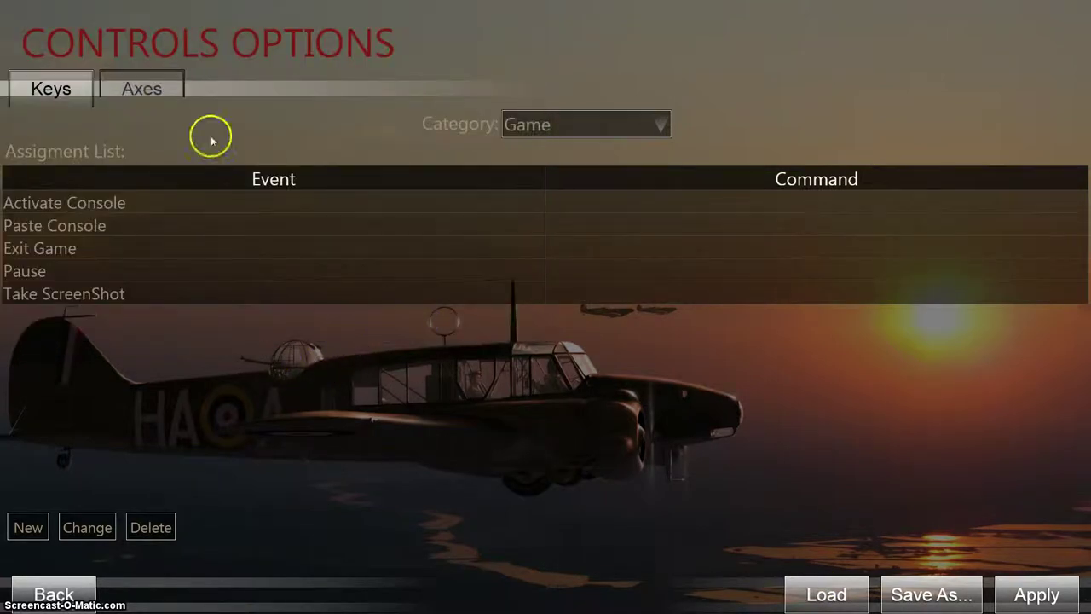
left_click(530, 125)
left_click(554, 185)
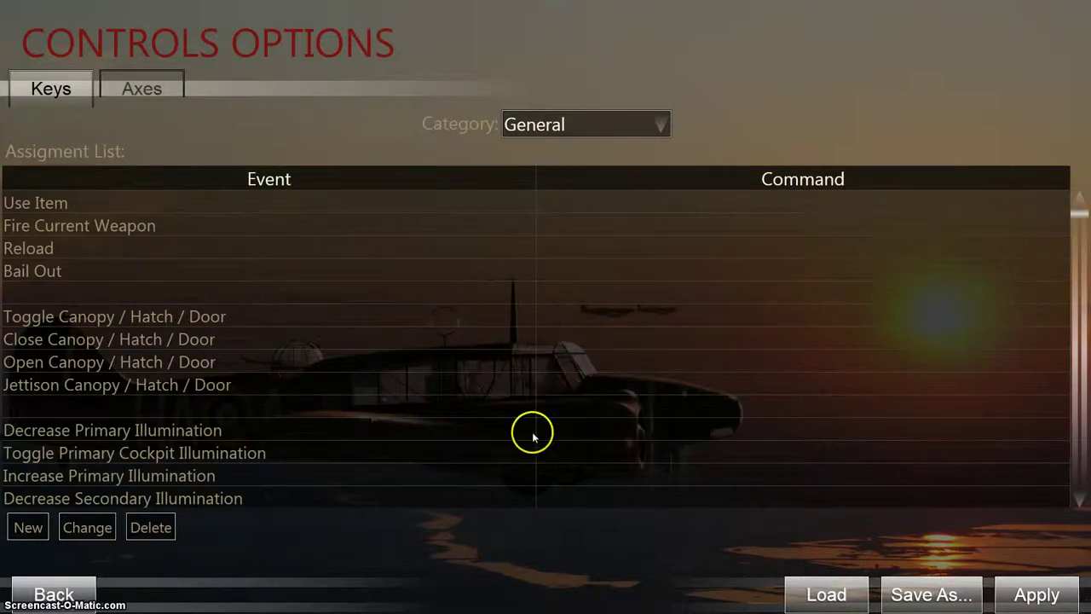
- Bind the primary cockpit illumination toggle to Shift G, decrease to Joystick+Key 9, increase to 8
left_click(614, 461)
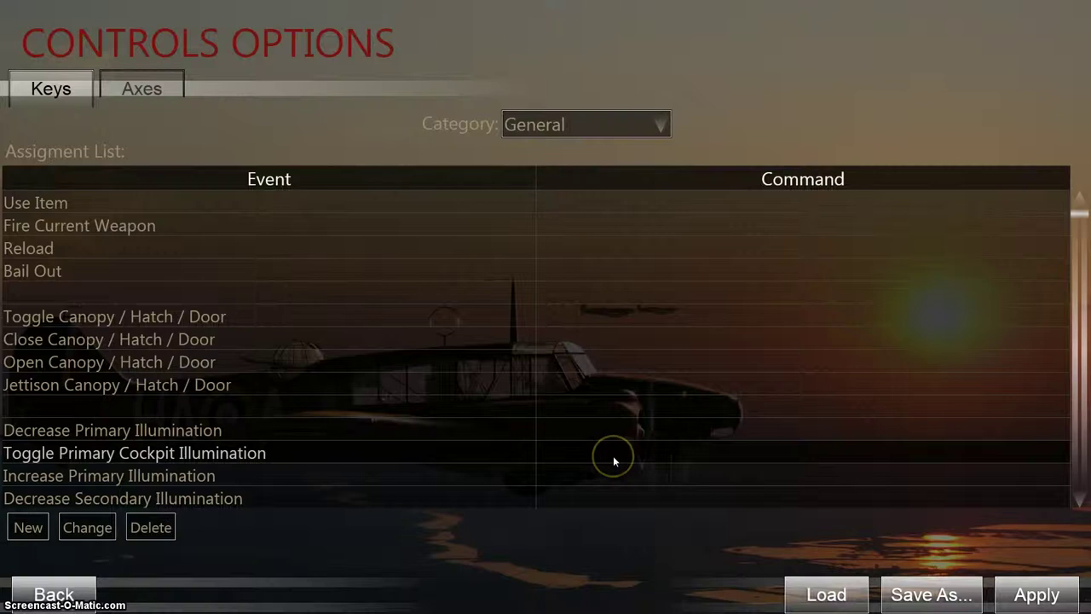
double_click(612, 456)
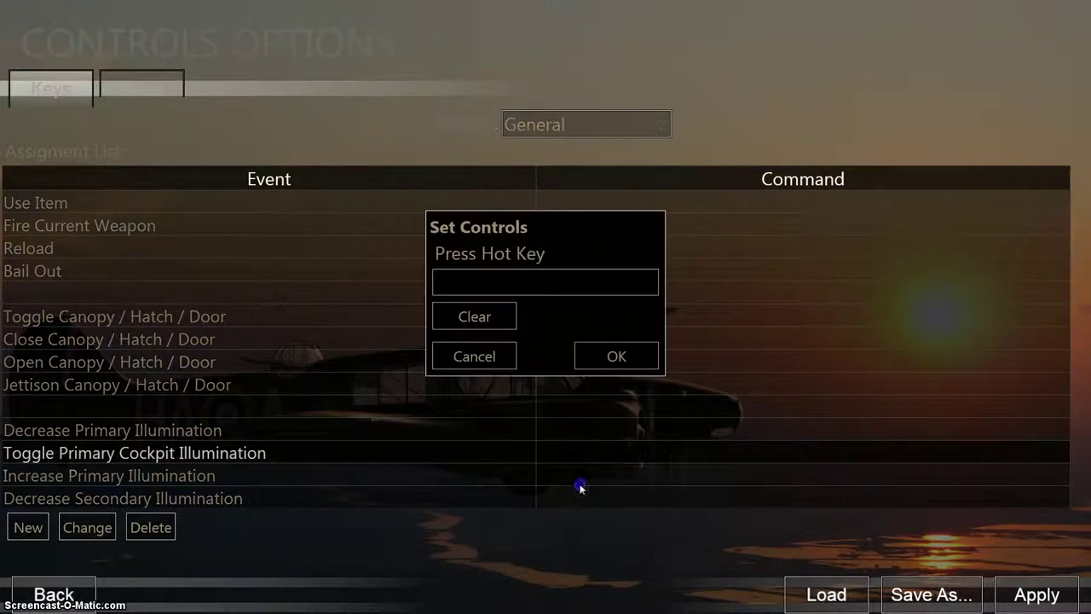
left_click(614, 358)
key("shift+g")
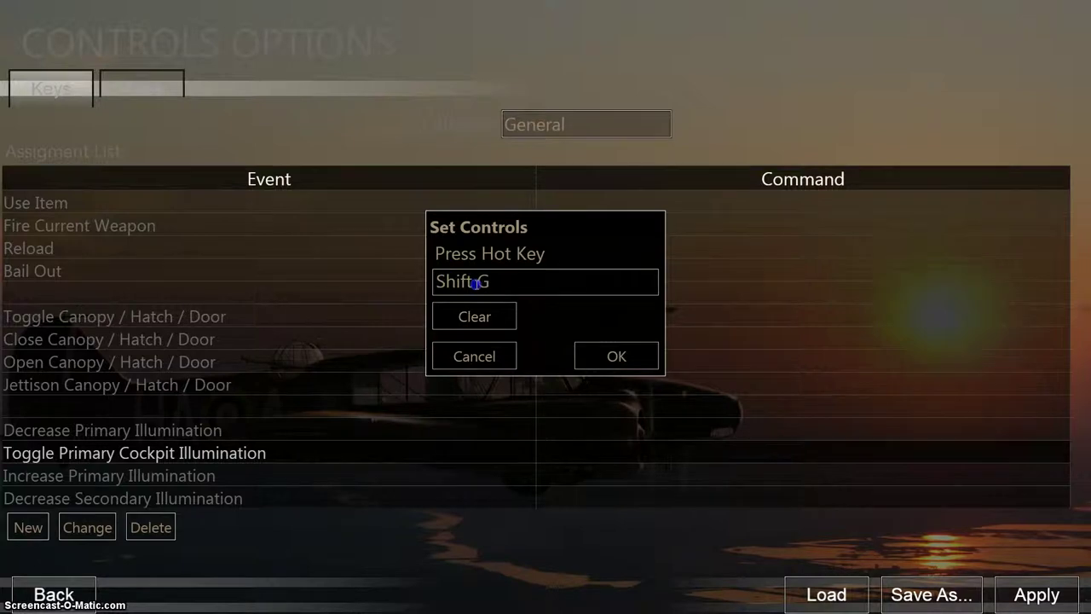
left_click(610, 356)
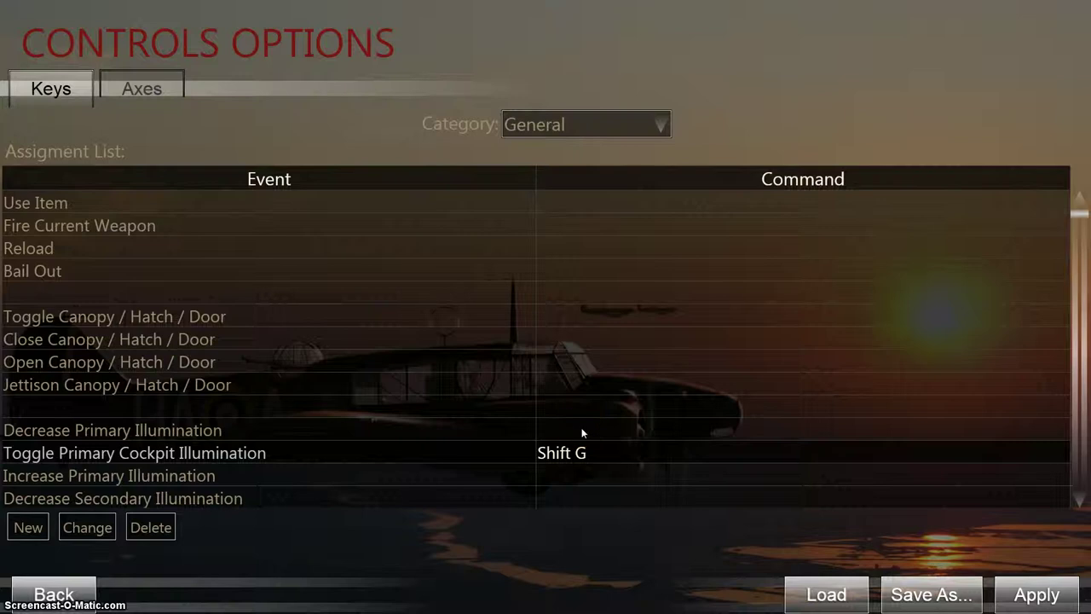
double_click(582, 431)
left_click(607, 359)
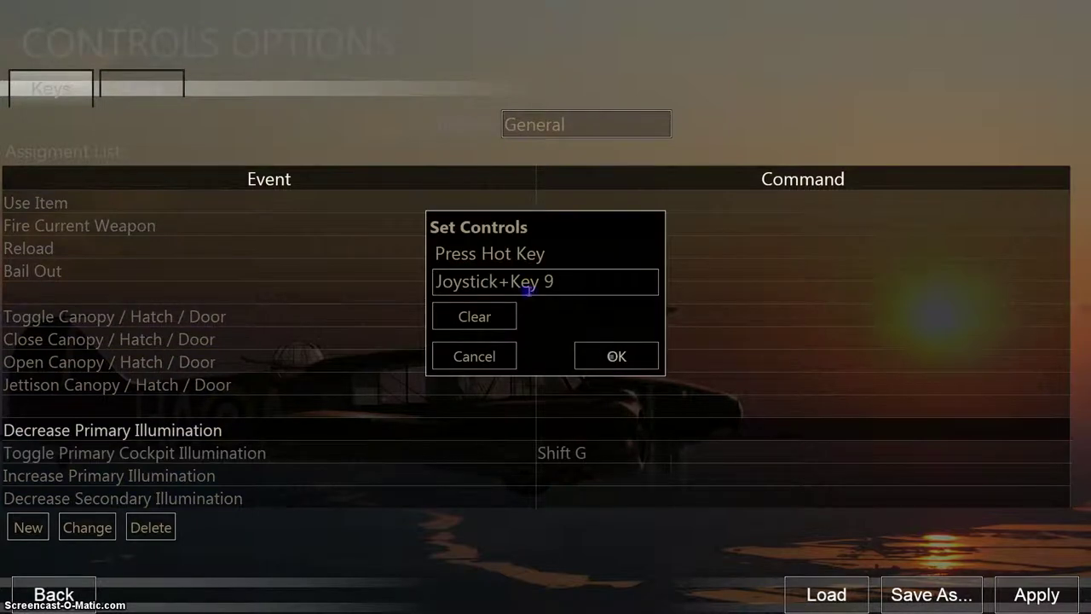
left_click(596, 355)
double_click(573, 474)
left_click(609, 354)
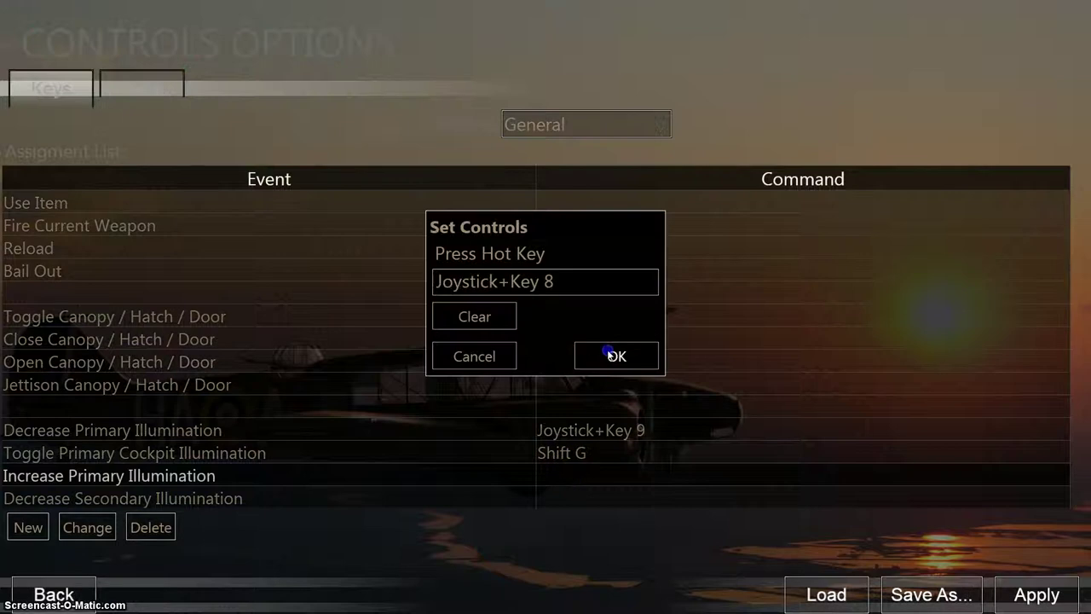
scroll(607, 350, "down", 2)
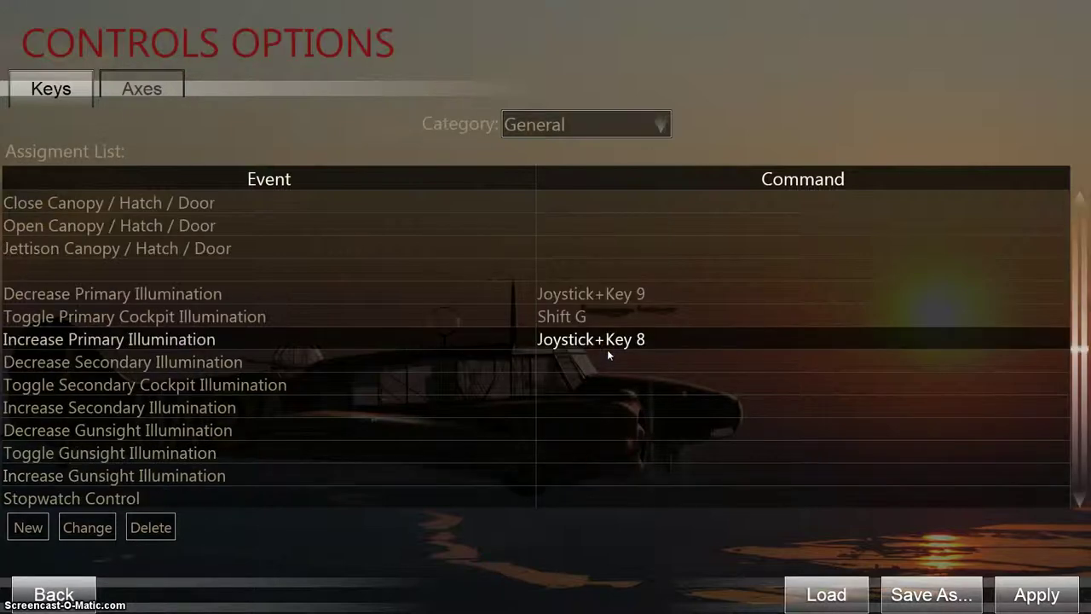
left_click(609, 355)
- Bind the gunsight illumination toggle to Shift H, decrease to Joystick+Key 7, increase to 6
left_click(560, 453)
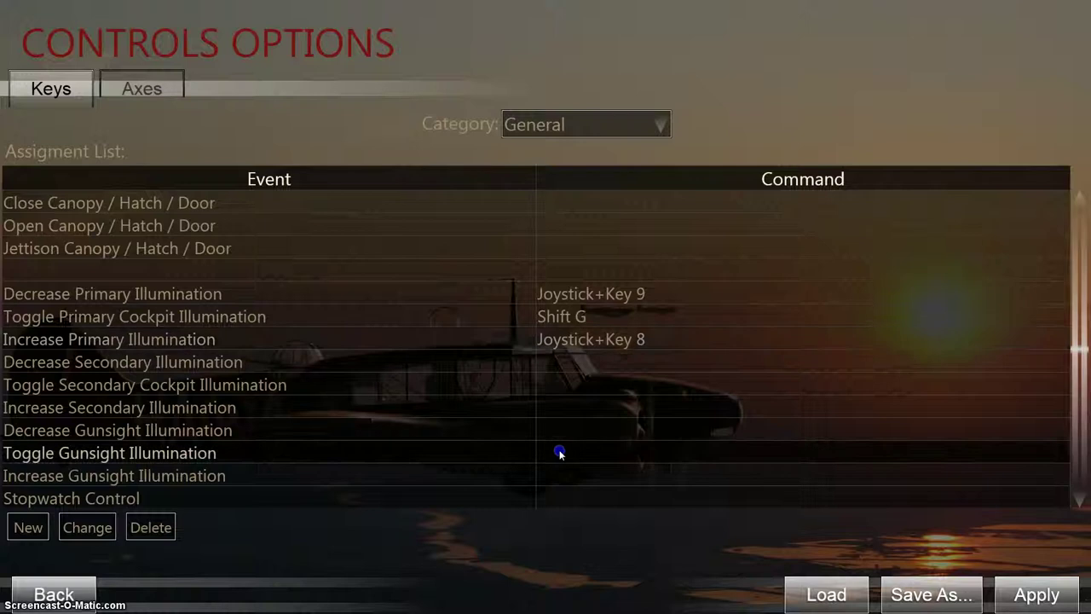
double_click(560, 453)
key("shift")
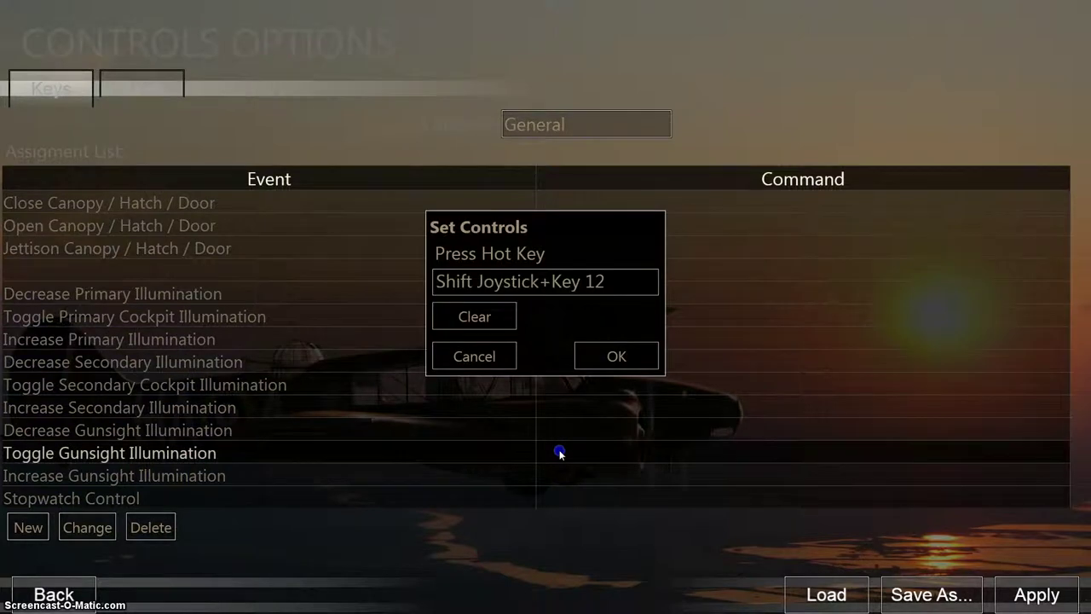
left_click(474, 355)
left_click(574, 452)
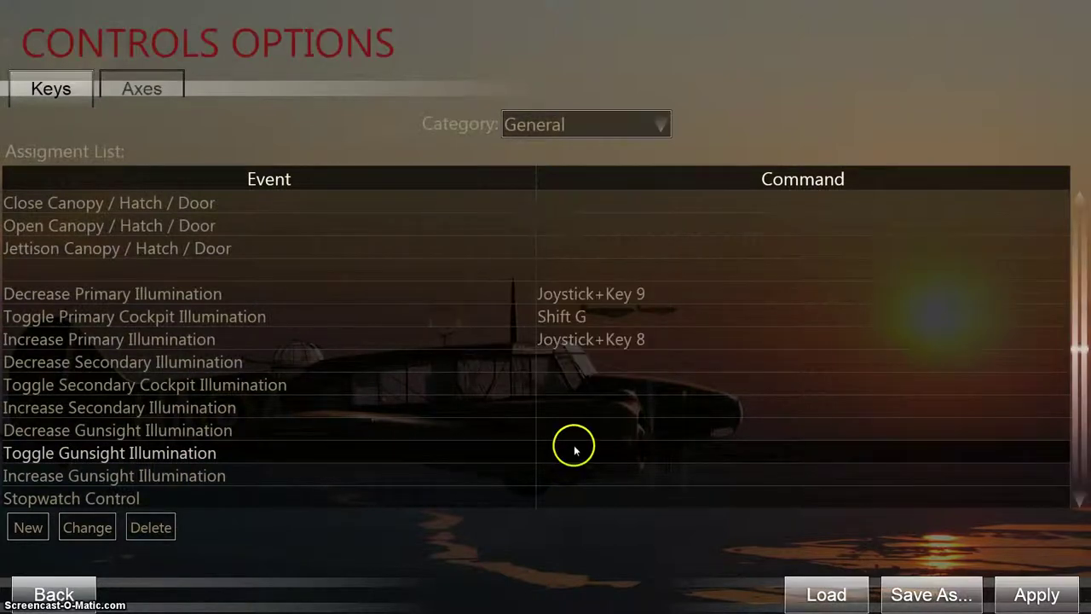
double_click(572, 452)
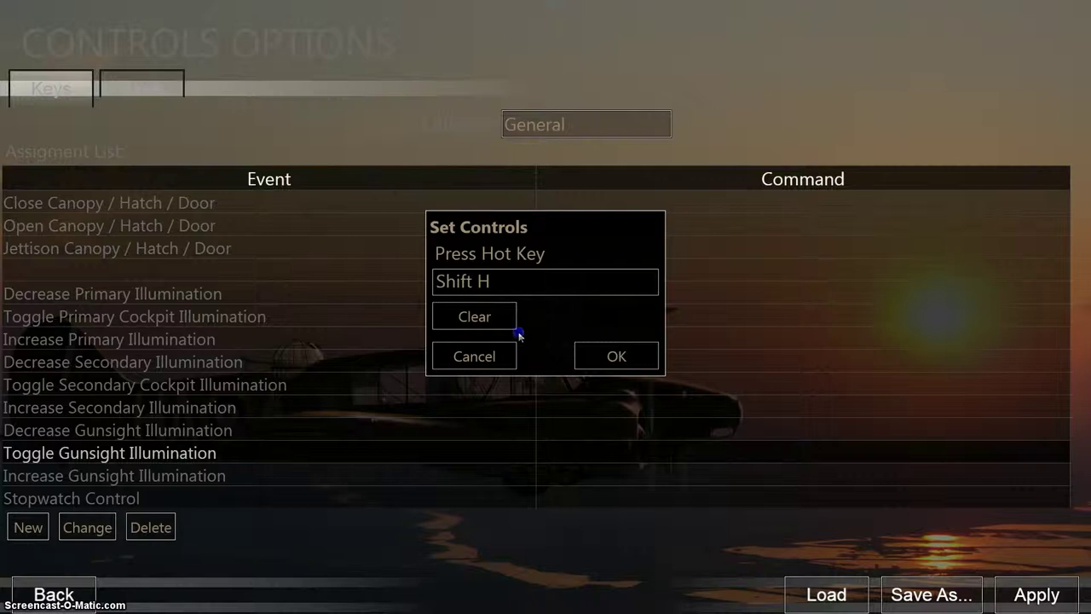
left_click(603, 357)
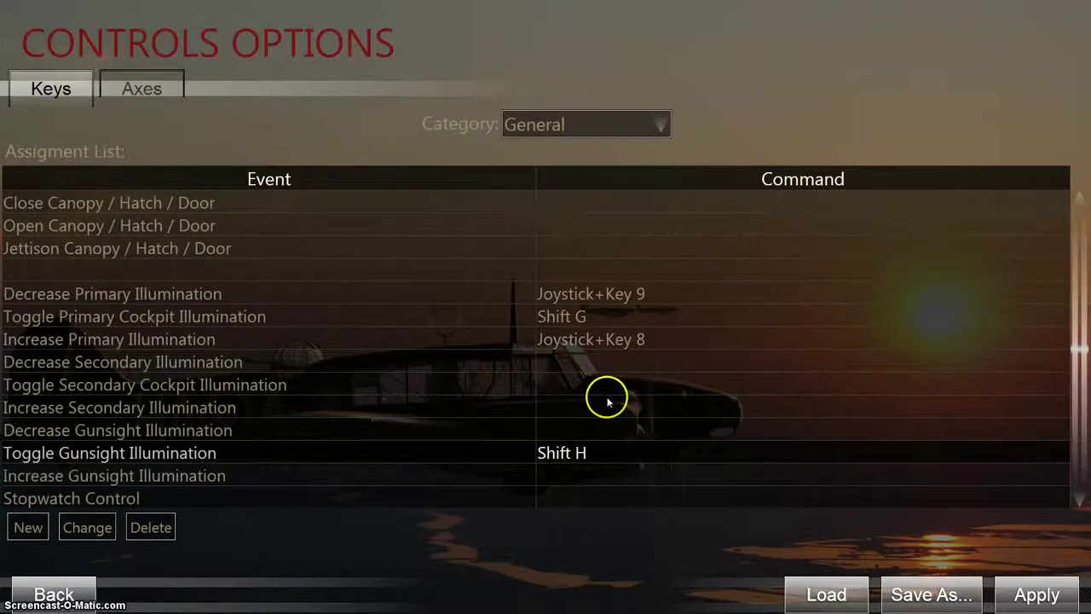
double_click(567, 429)
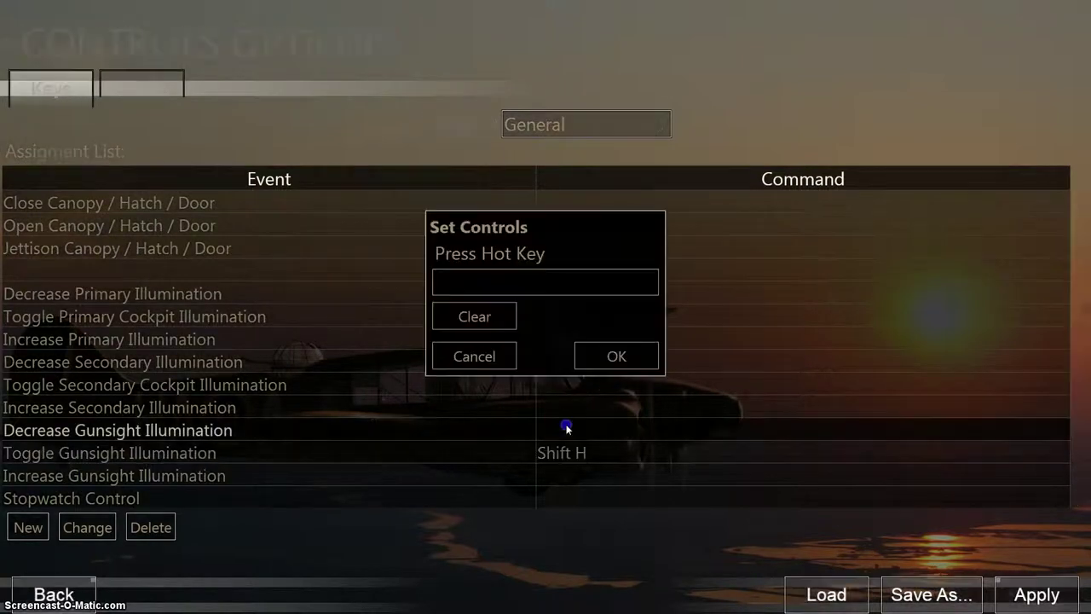
left_click(596, 358)
double_click(581, 469)
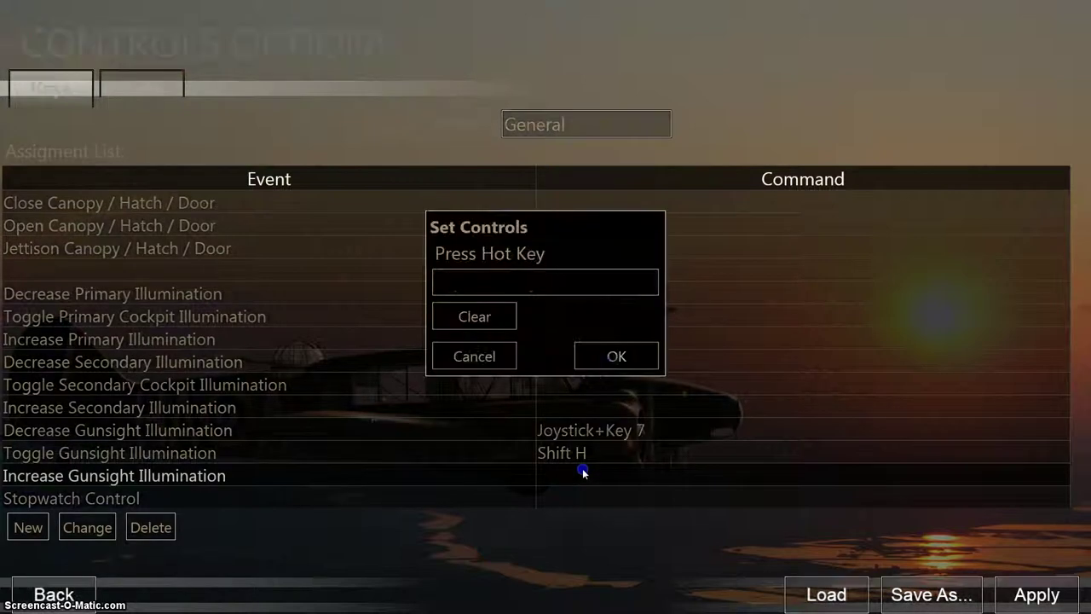
left_click(606, 362)
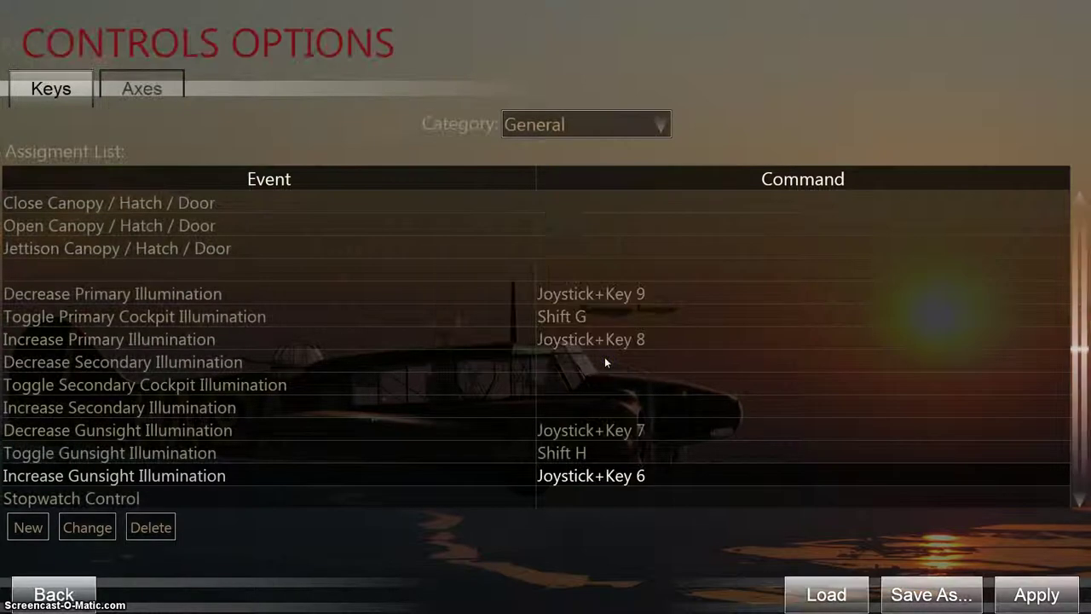
scroll(606, 355, "down", 2)
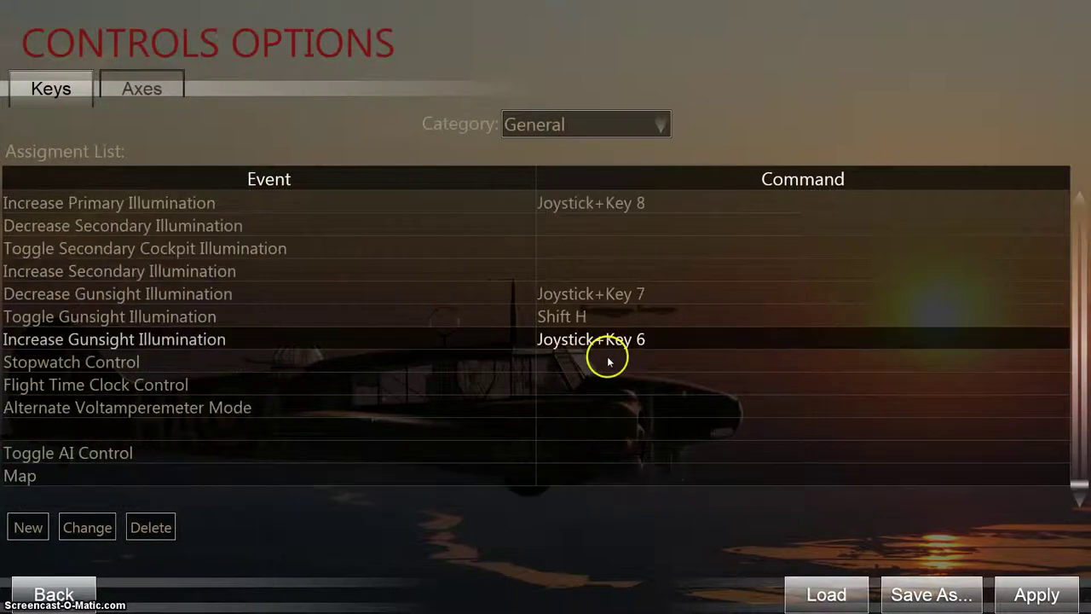
- Switch to the Aircraft category and assign Shift Z to Select #1 Engine
left_click(578, 131)
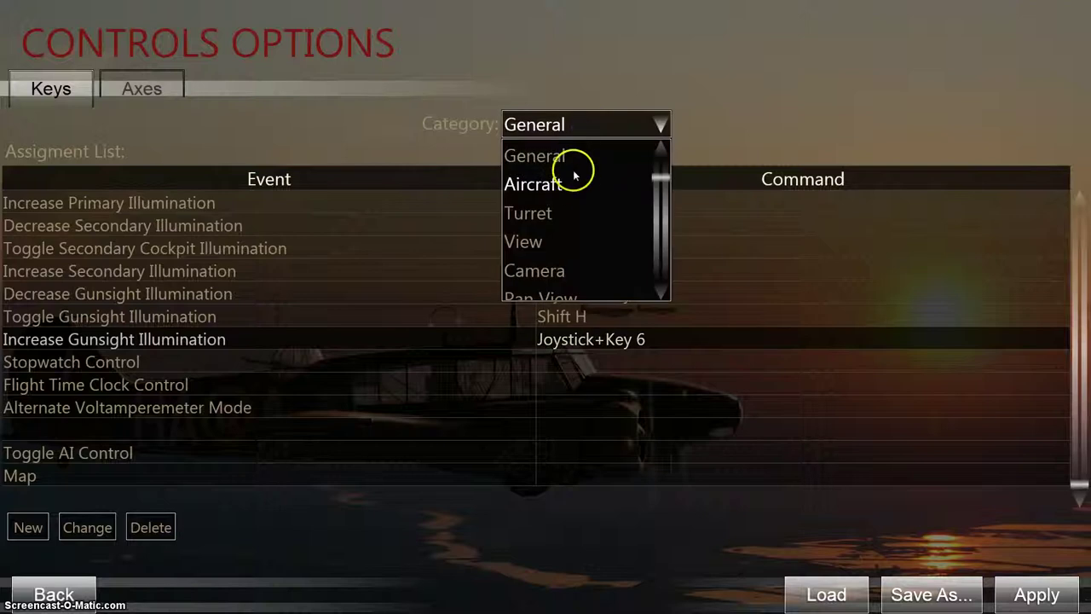
left_click(577, 181)
left_click_drag(1075, 222, 1079, 456)
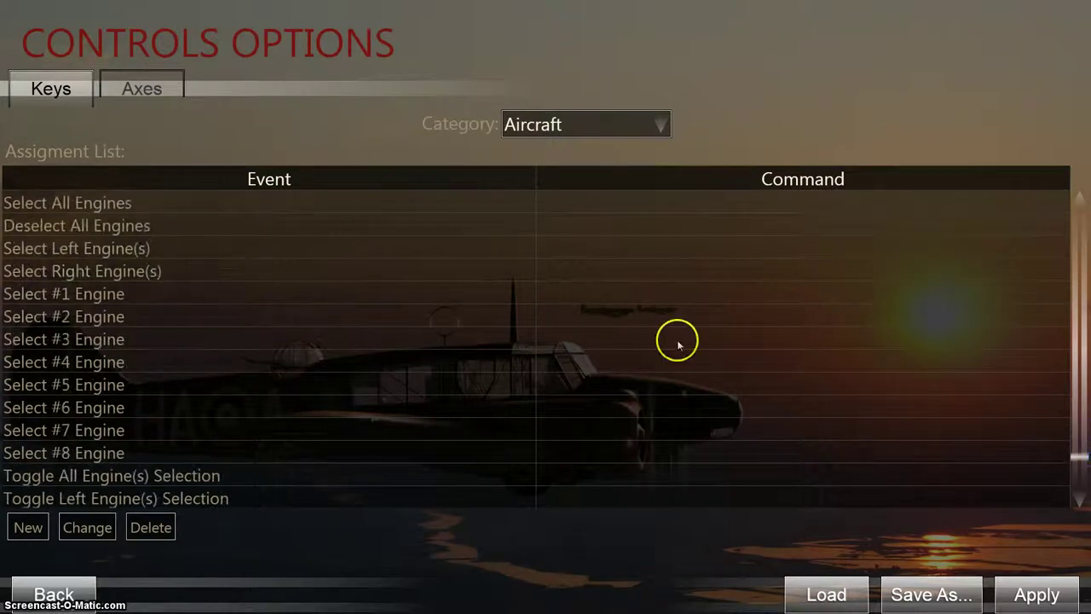
left_click(586, 295)
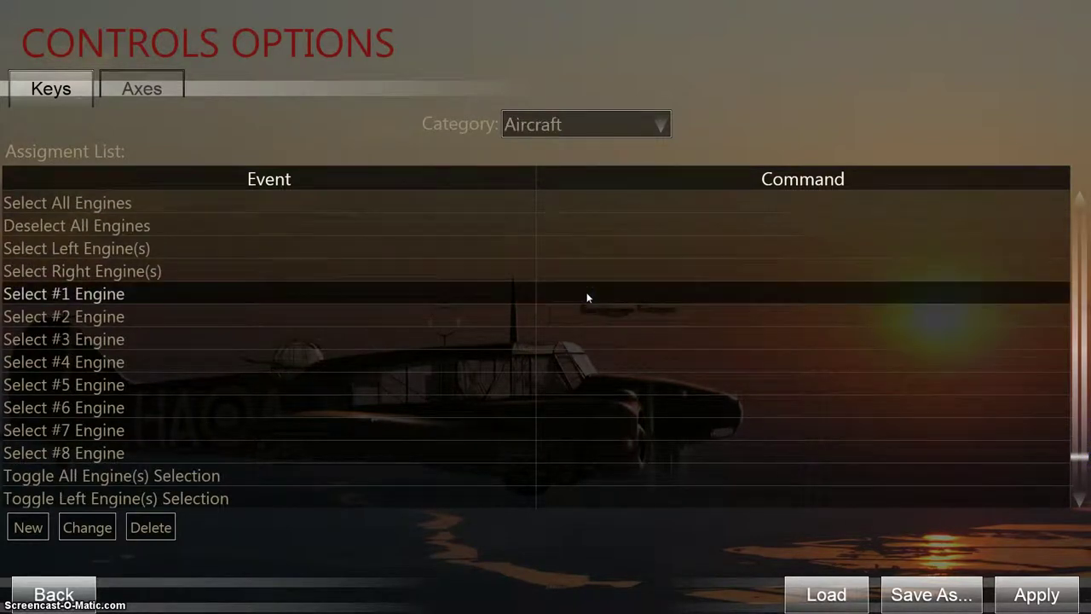
double_click(587, 295)
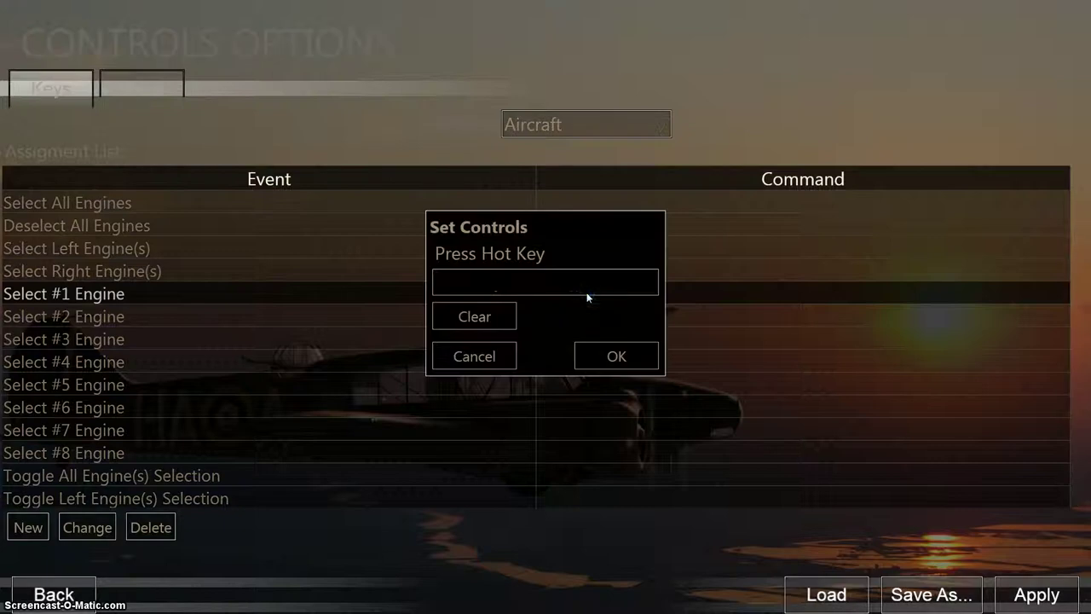
key("shift")
left_click(474, 316)
key("shift+x")
left_click(494, 356)
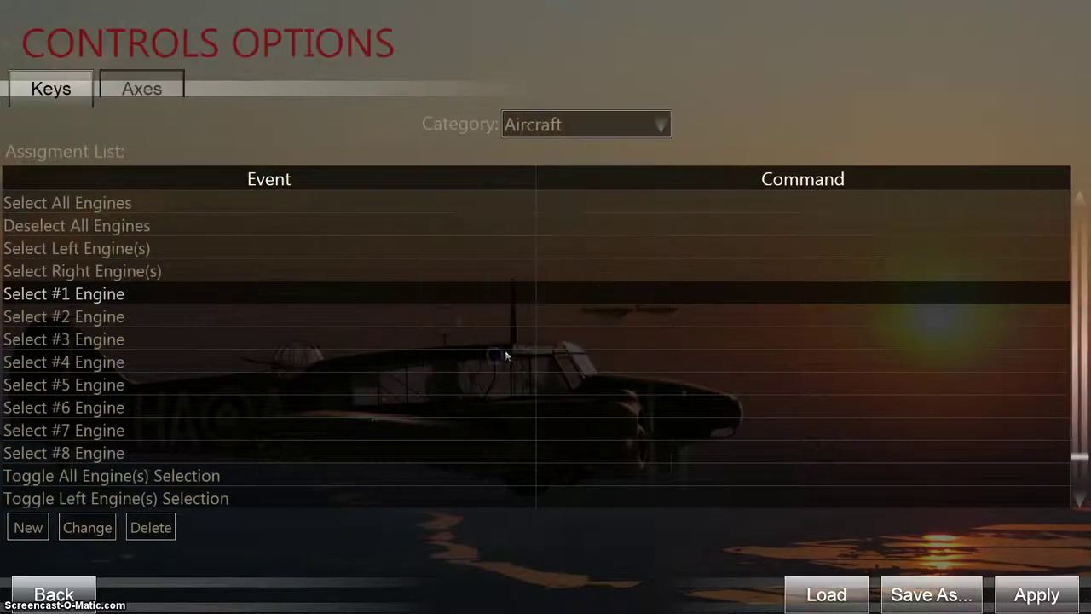
double_click(597, 298)
key("shift+z")
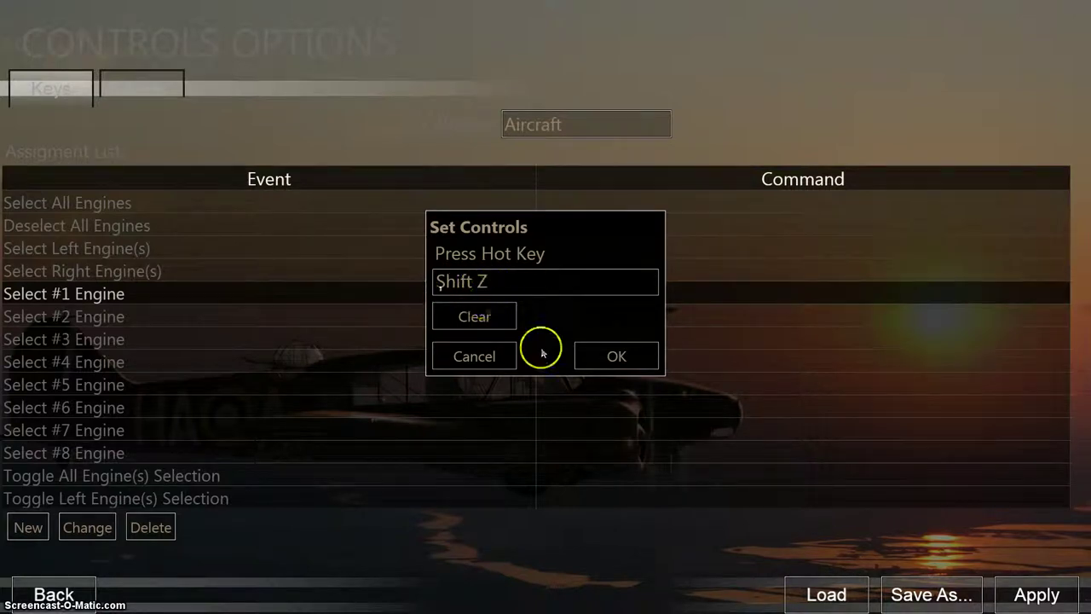
left_click(585, 357)
- Assign Shift X to Select #2 Engine
double_click(572, 320)
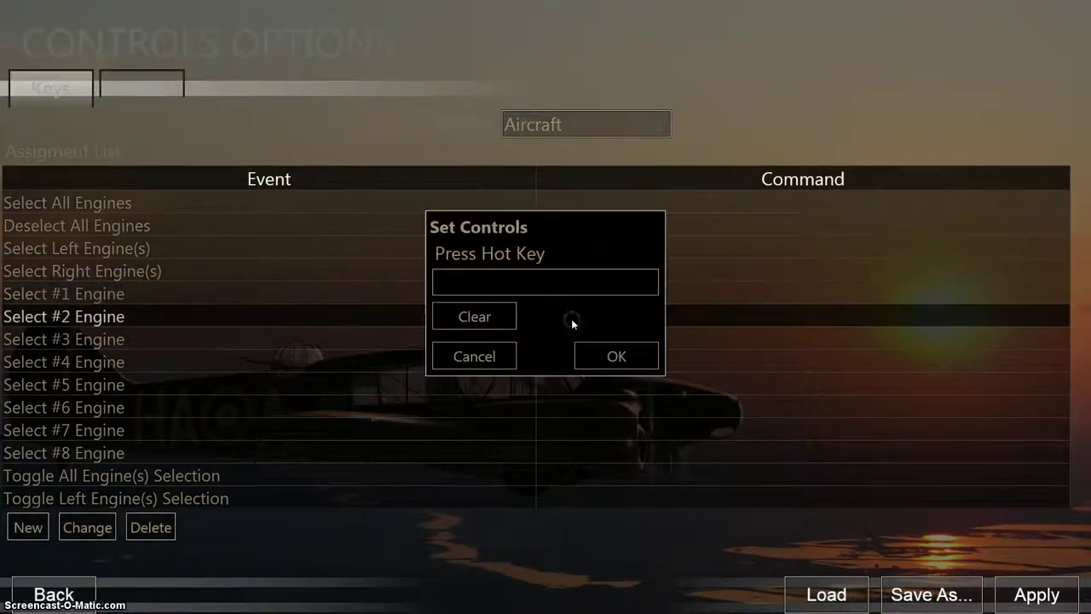
key("shift+x")
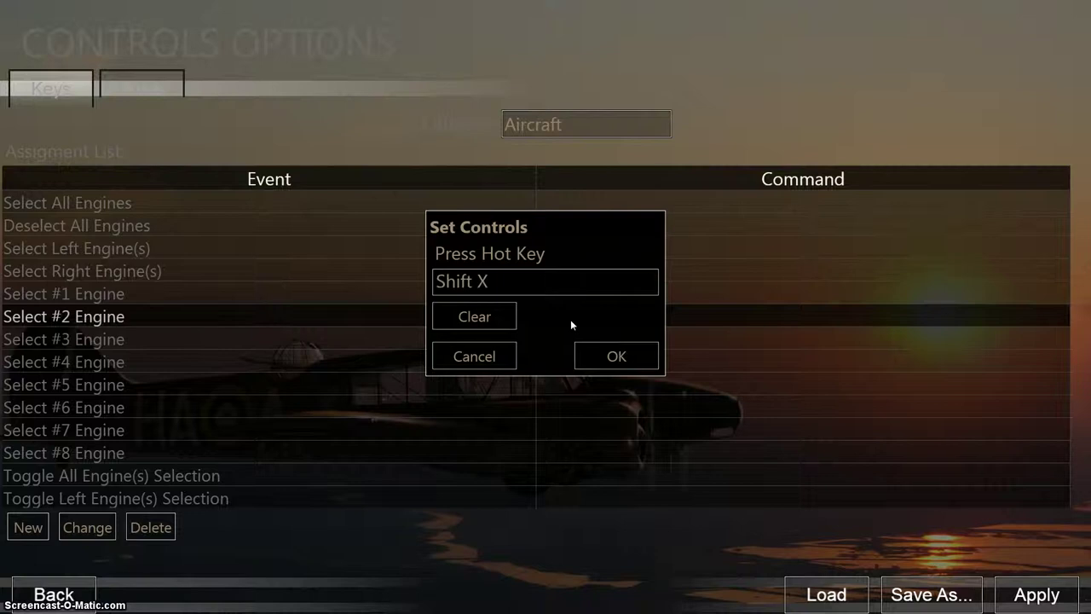
left_click(610, 356)
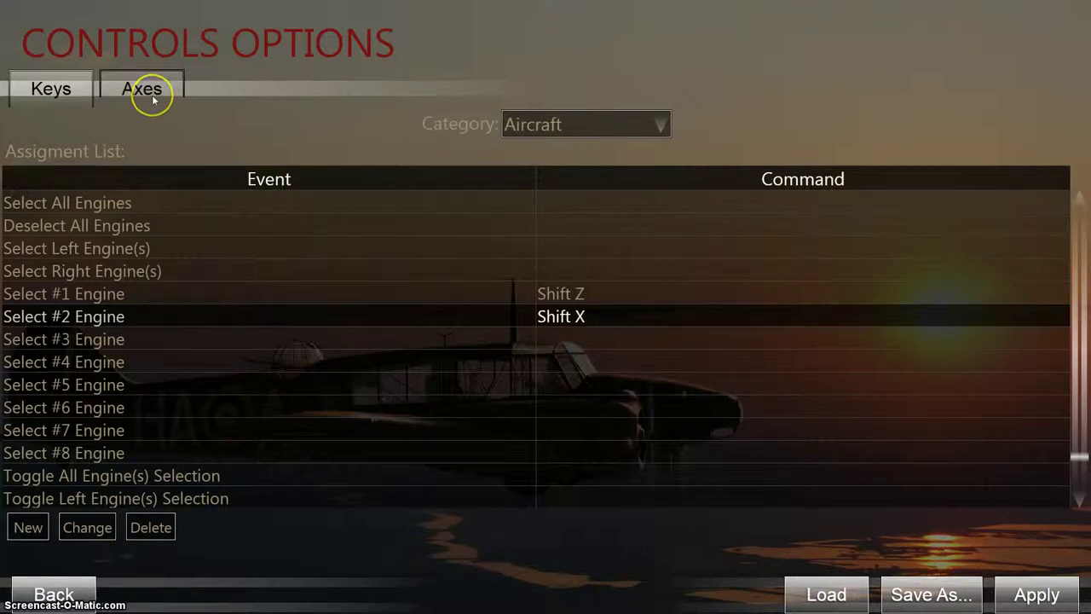
- Bind Directional Gyro Decrease and Increase to Joystick+Key 30 and 31
scroll(545, 337, "down", 8)
scroll(599, 373, "down", 2)
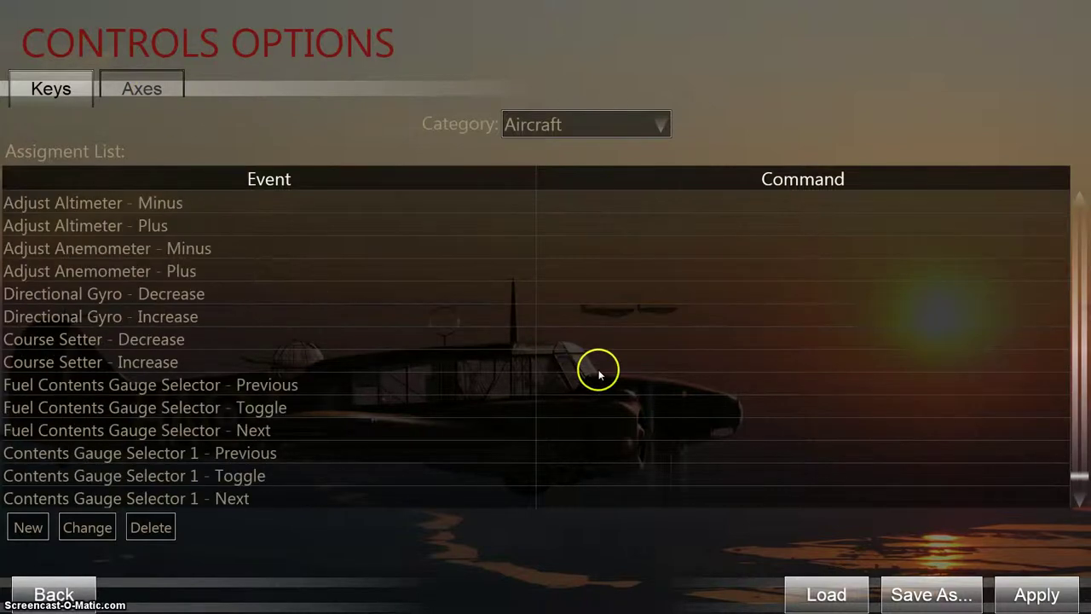
left_click(581, 302)
double_click(581, 303)
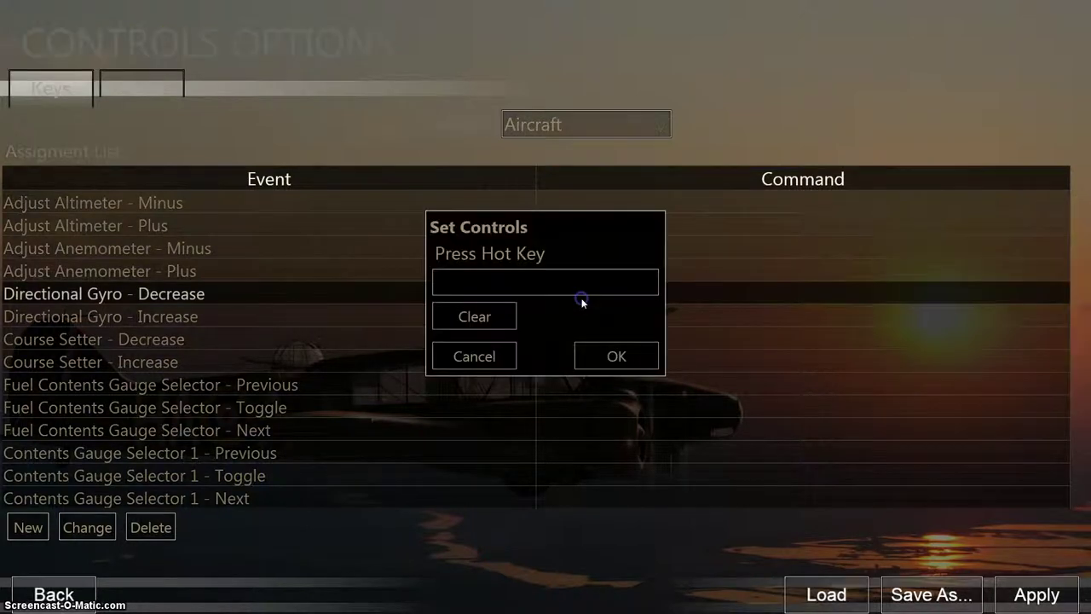
left_click(601, 348)
double_click(590, 321)
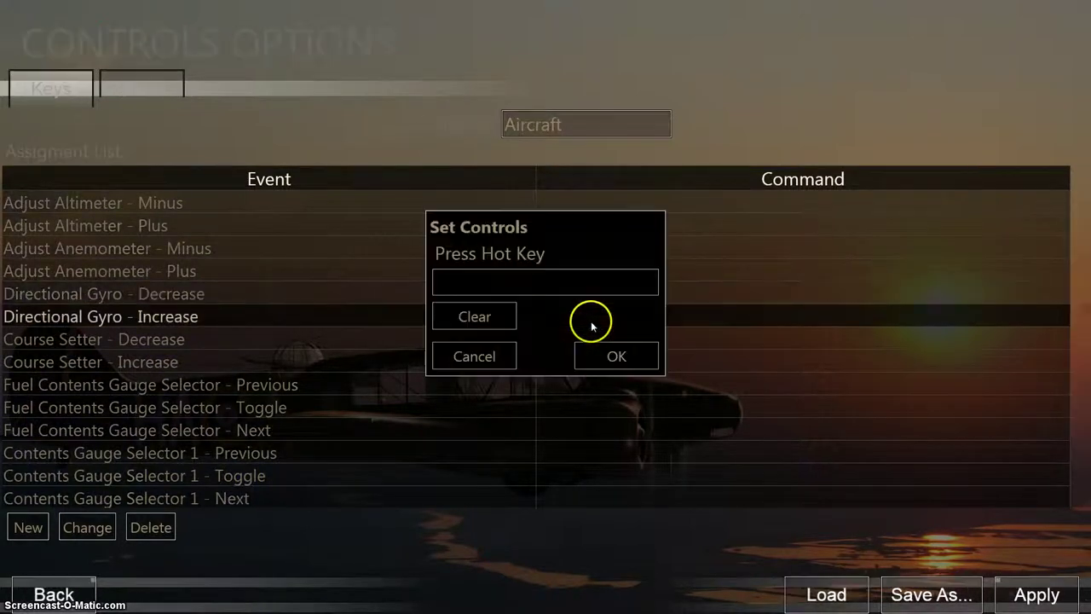
left_click(598, 348)
- Bind Course Setter Decrease and Increase to Joystick+Key 28 and 29
left_click(586, 347)
double_click(587, 346)
left_click(592, 358)
double_click(594, 362)
left_click(598, 362)
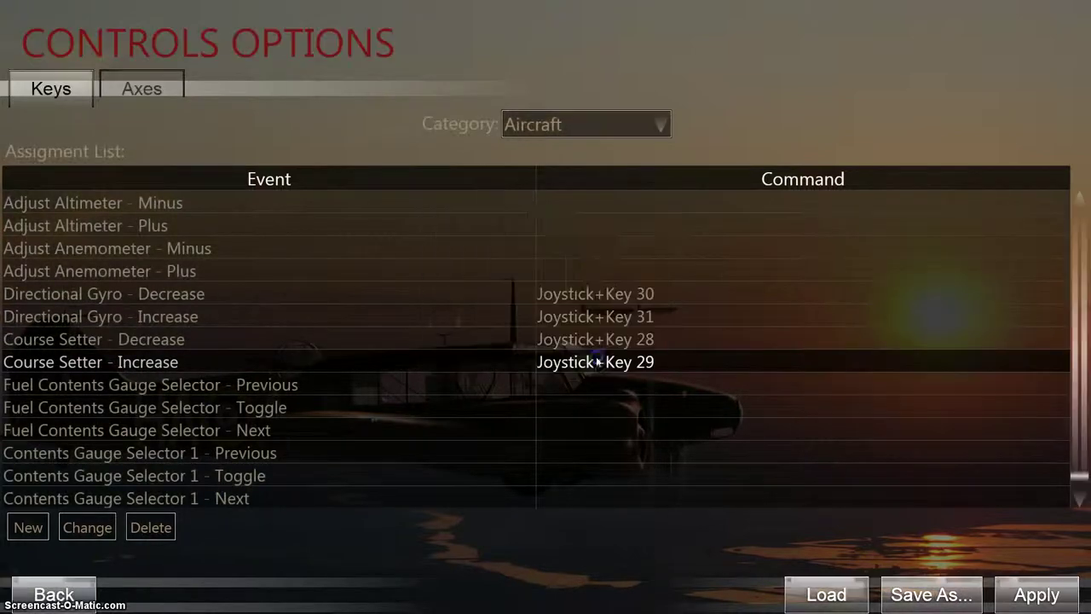
- On the Axes tab, bind Landing Flaps to Joystick+RY Axis and check its live Out/In values
left_click(147, 89)
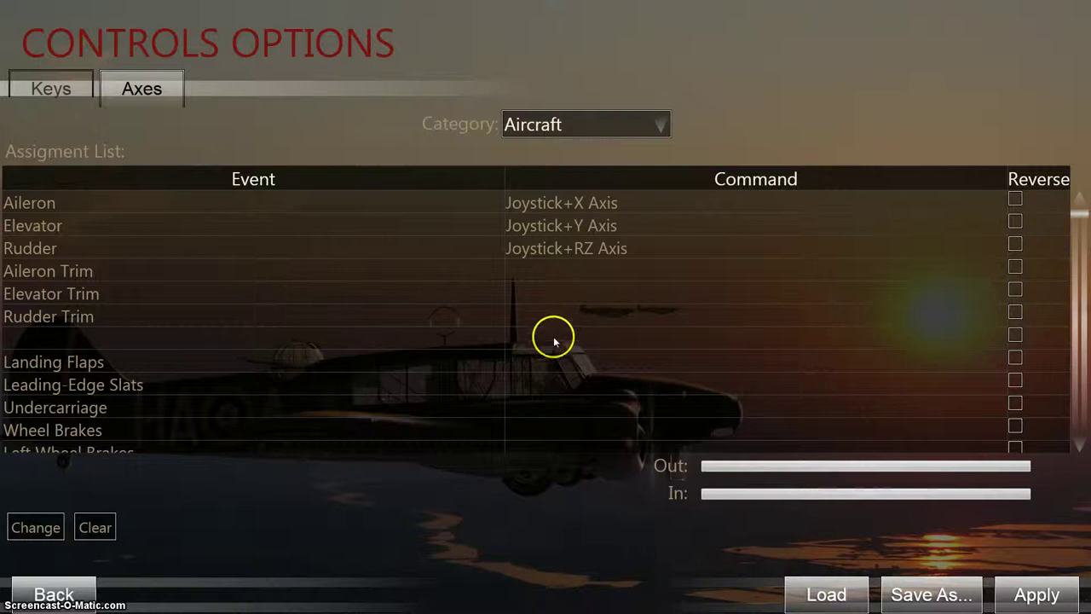
left_click(561, 365)
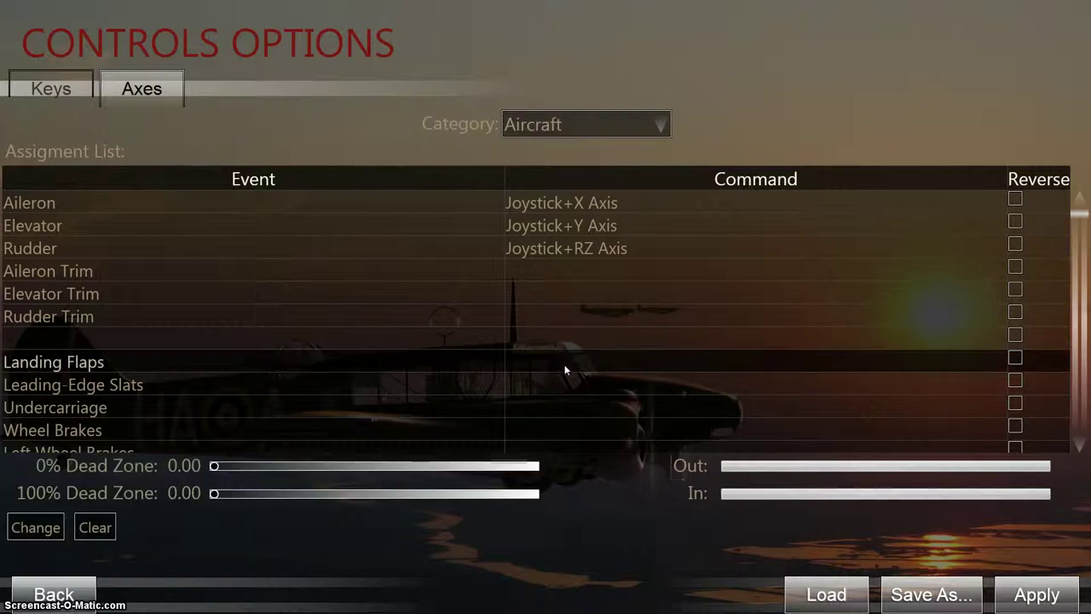
left_click(565, 368)
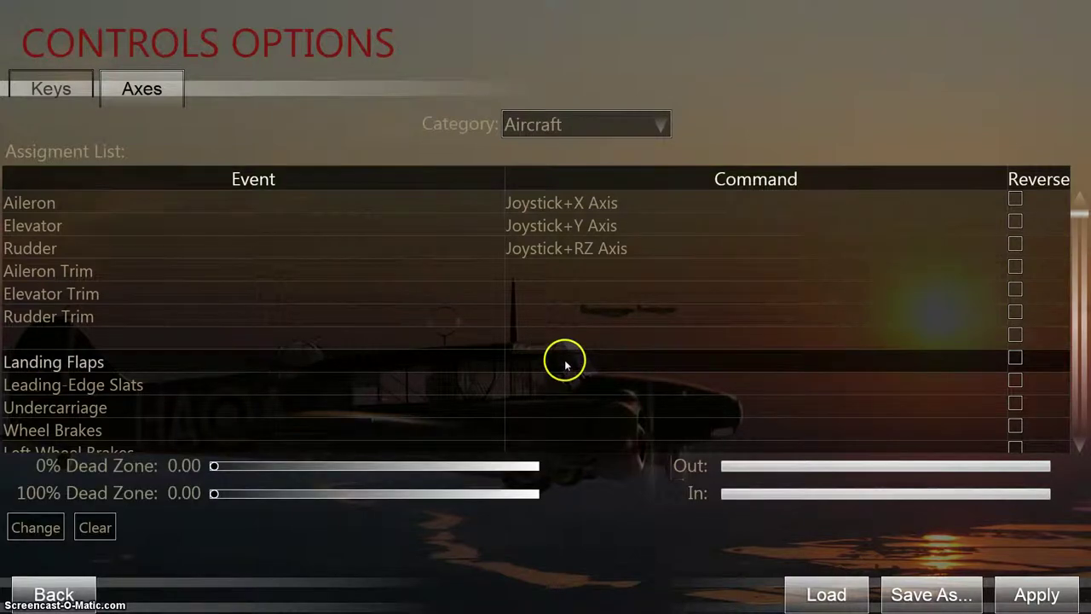
double_click(565, 364)
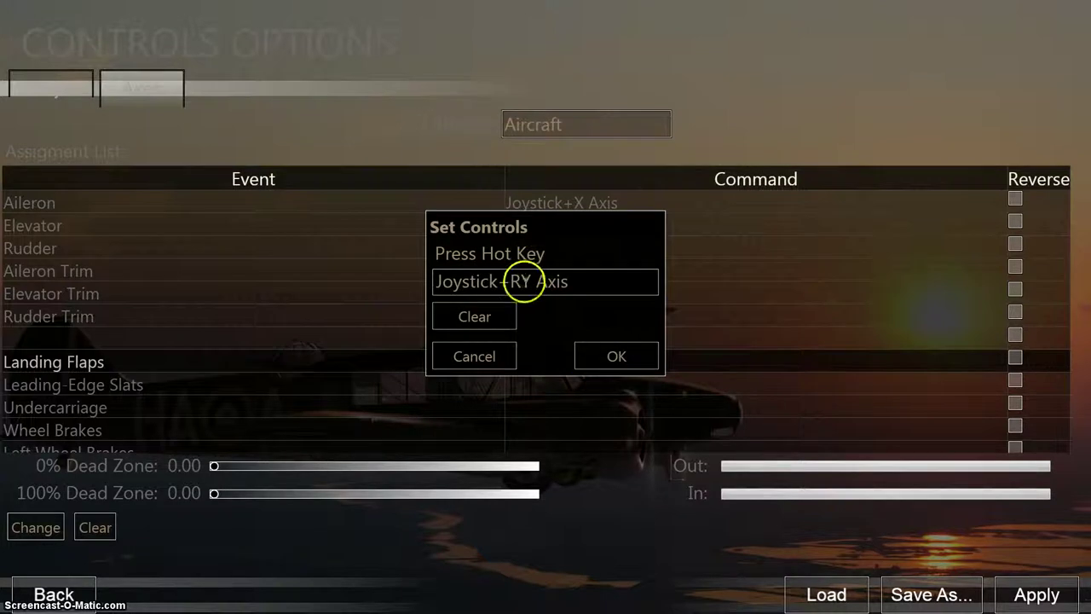
left_click(613, 351)
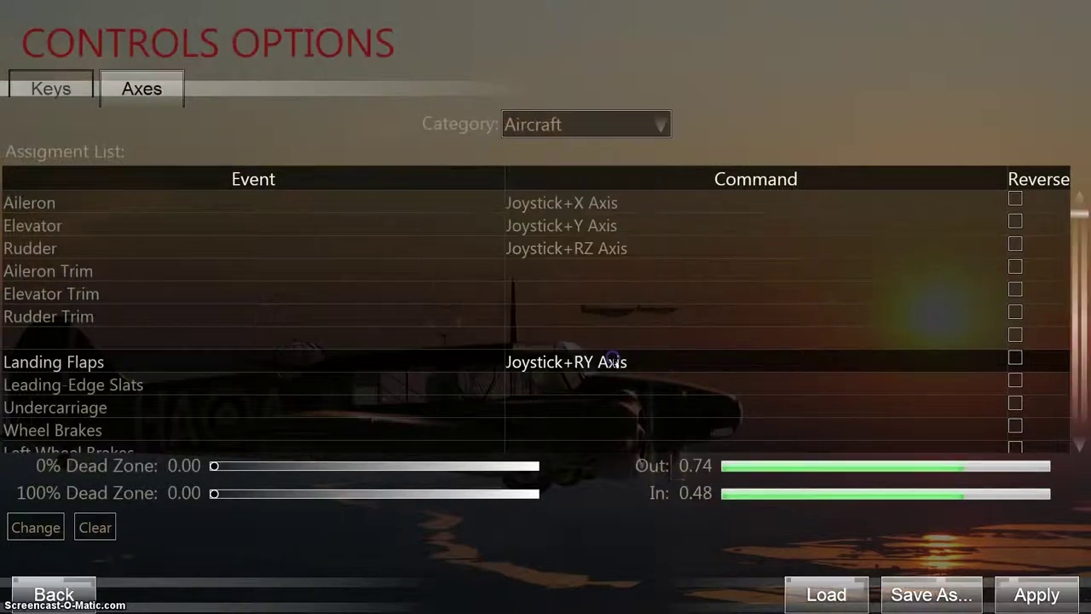
left_click(560, 271)
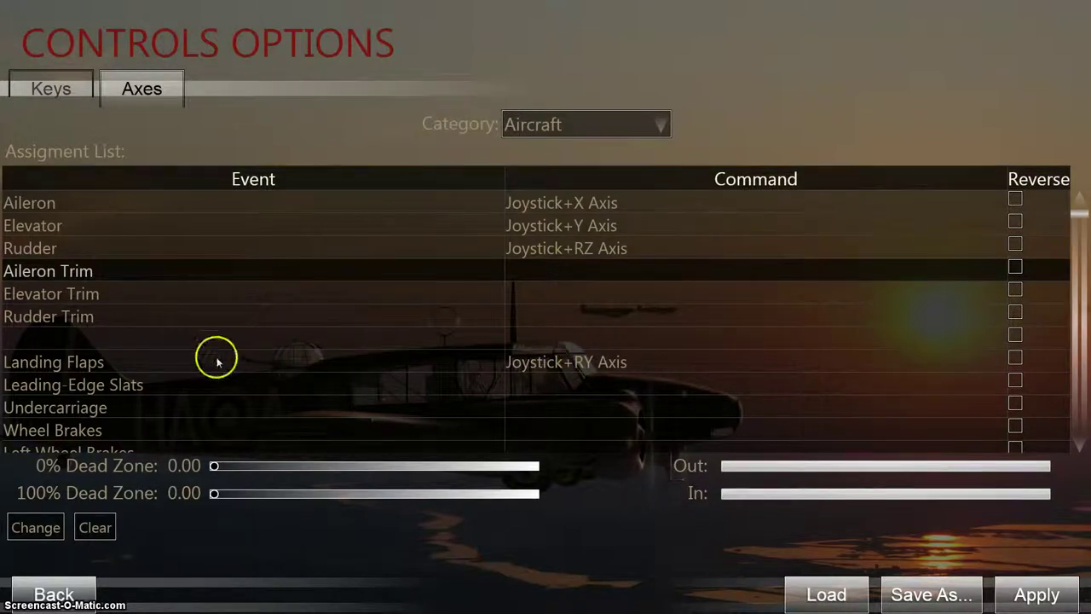
left_click(540, 366)
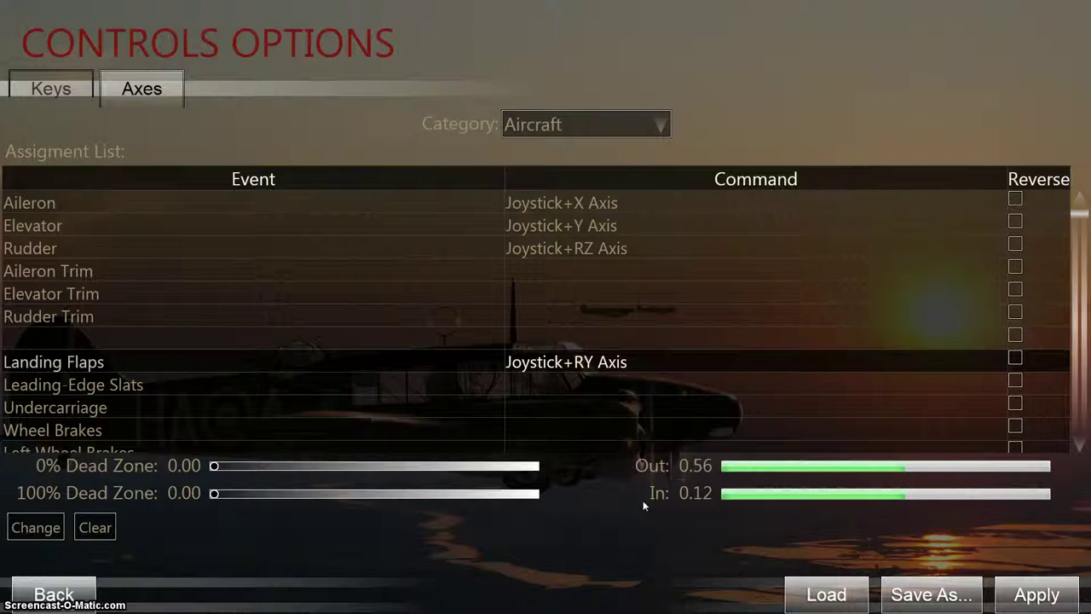
left_click(646, 486)
- Assign Joystick+RZ Axis to Undercarriage, accepting the override that removes it from Rudder
left_click(629, 471)
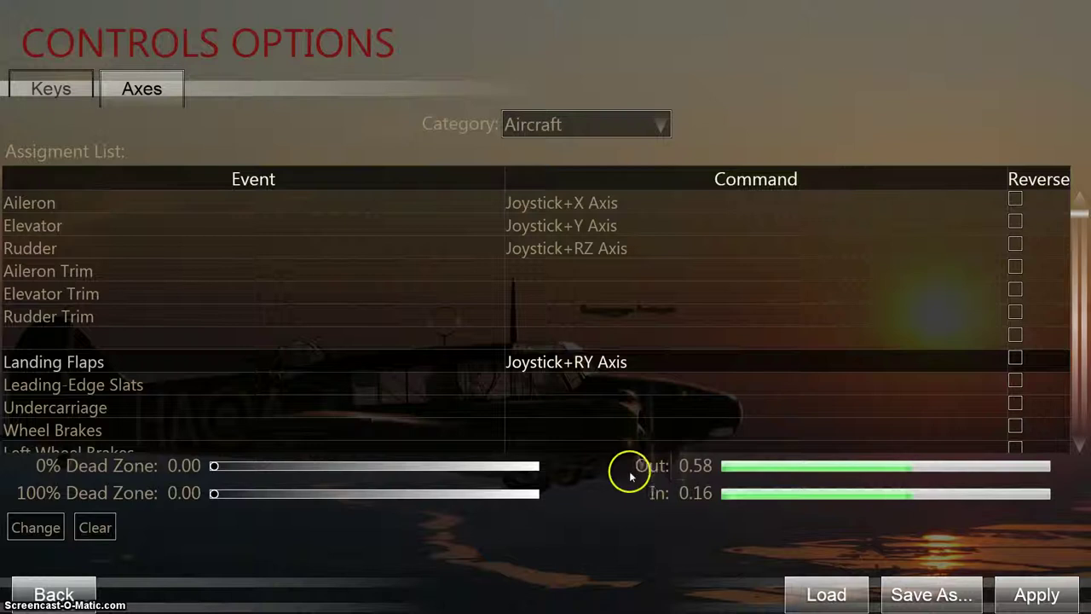
left_click(539, 416)
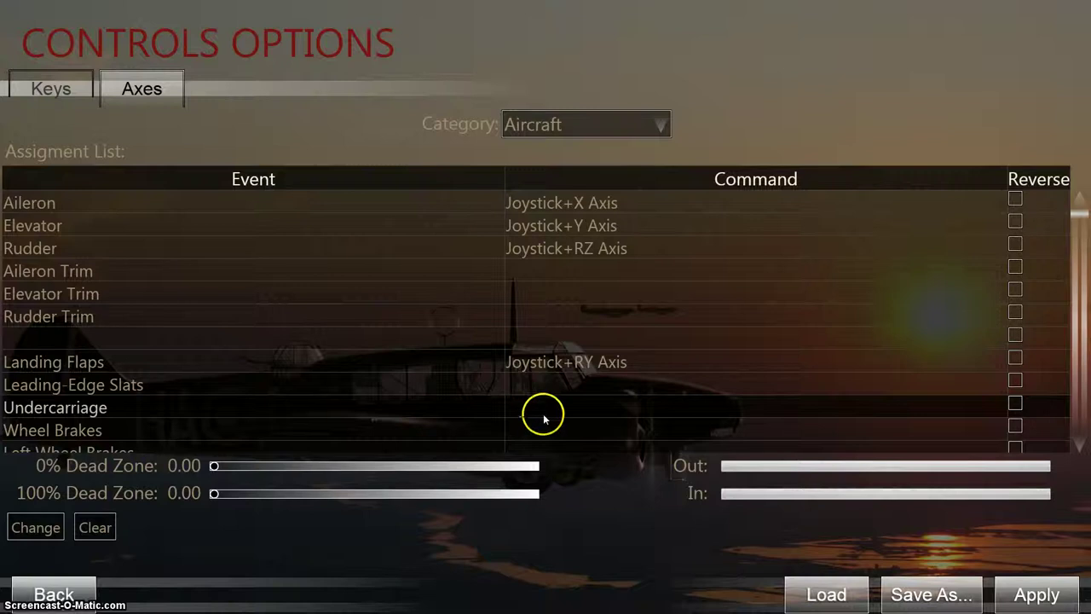
double_click(543, 415)
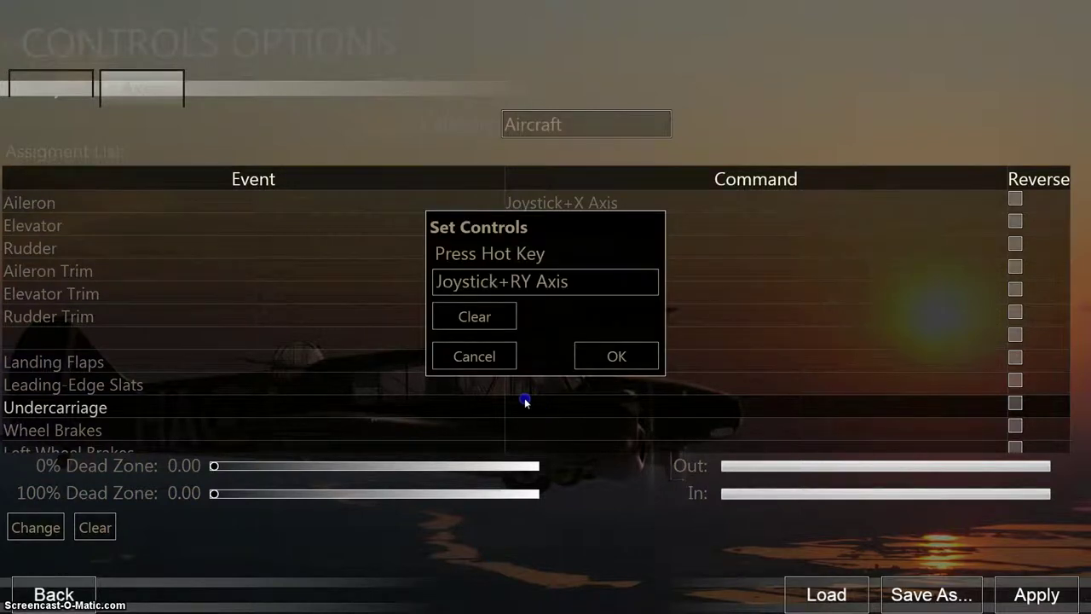
left_click(478, 318)
left_click(479, 319)
left_click(480, 319)
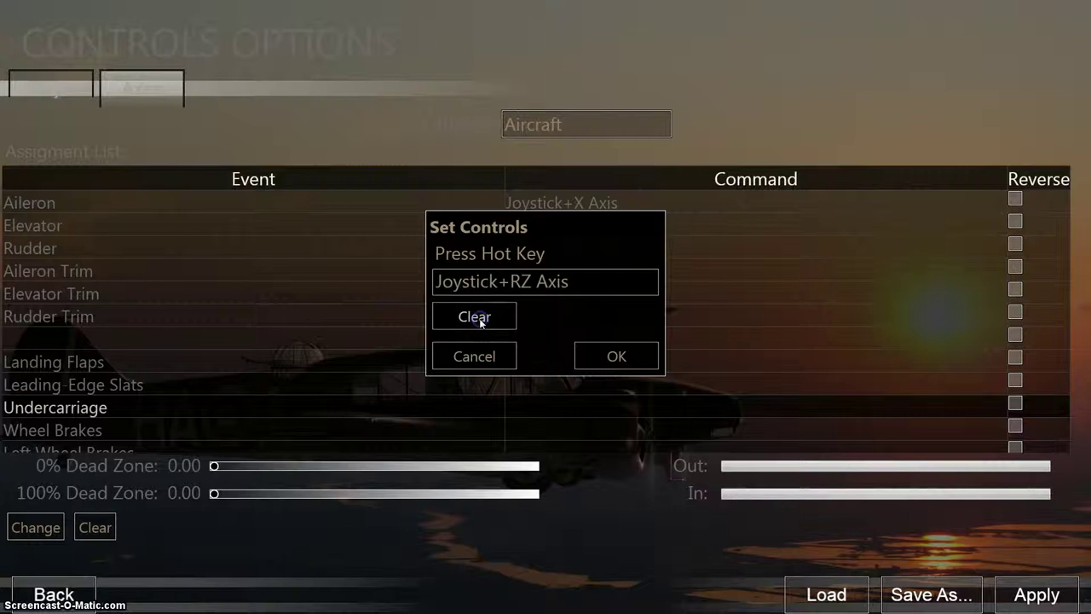
left_click(479, 318)
left_click(614, 357)
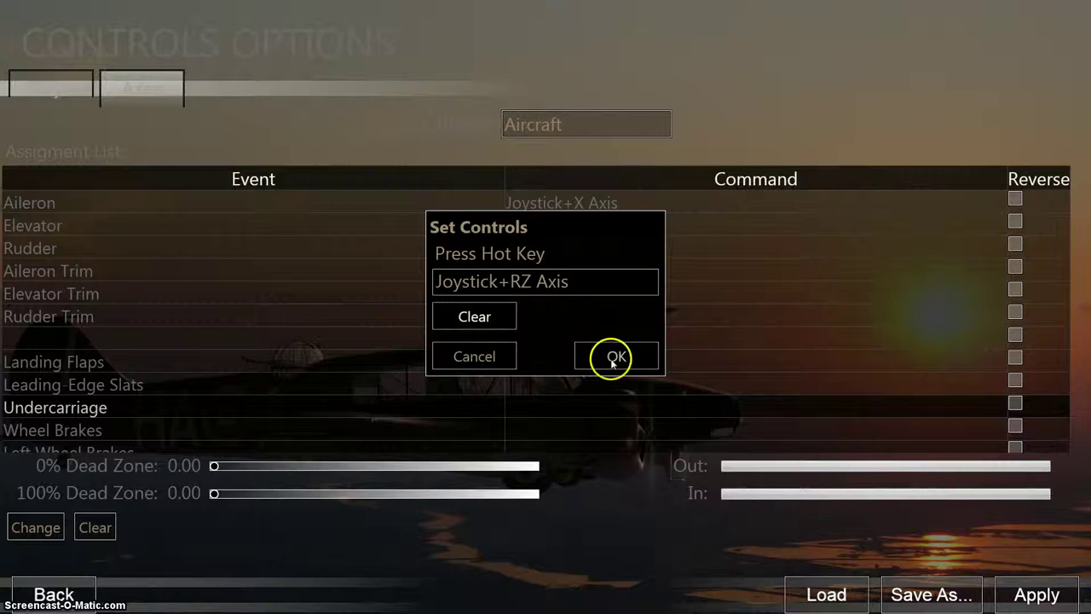
left_click(612, 359)
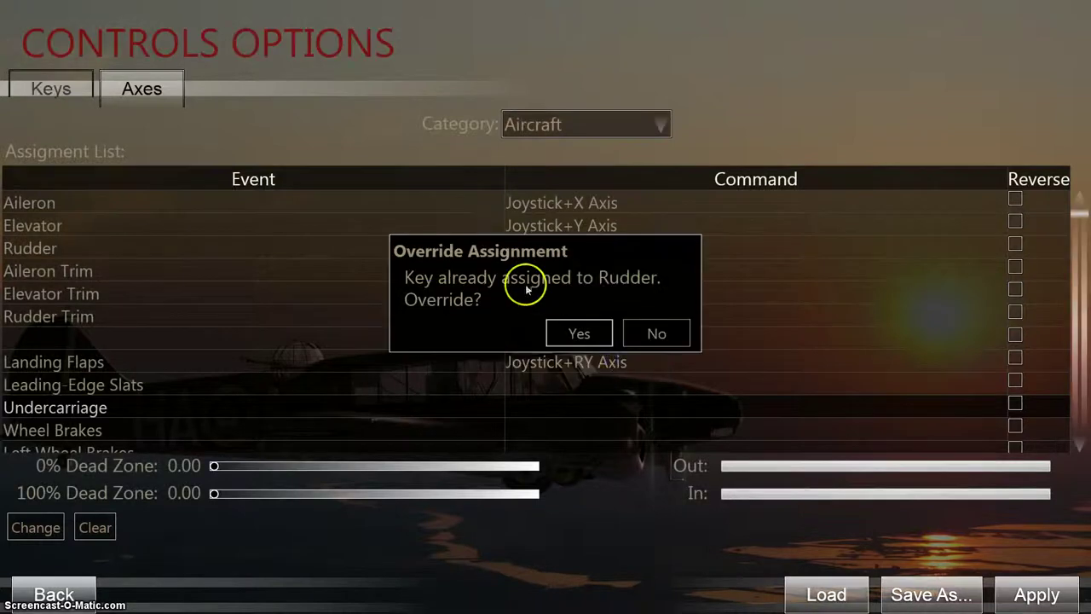
left_click(580, 333)
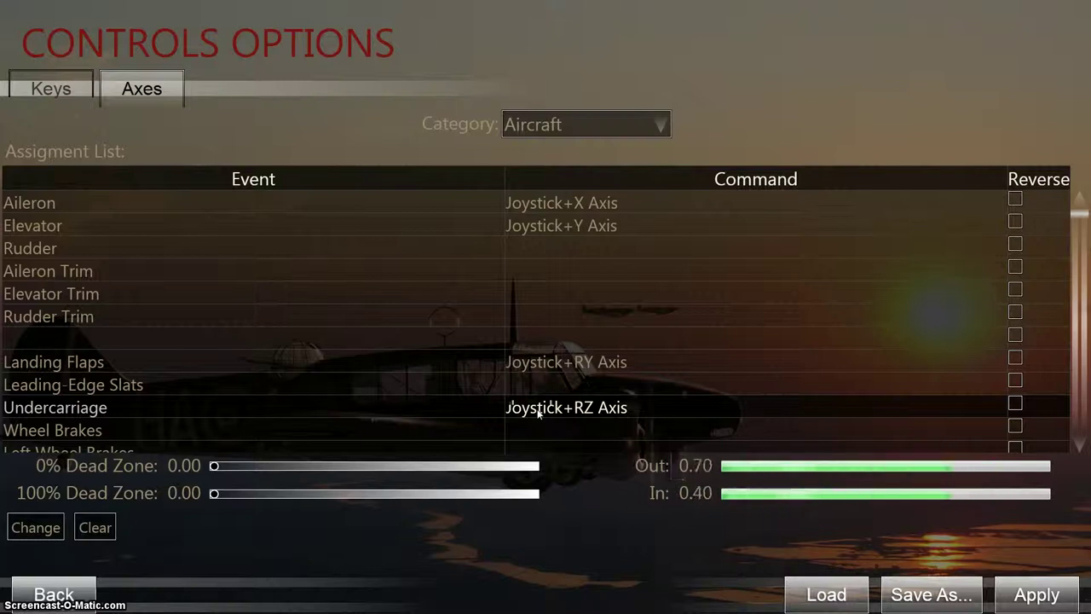
scroll(538, 413, "down", 3)
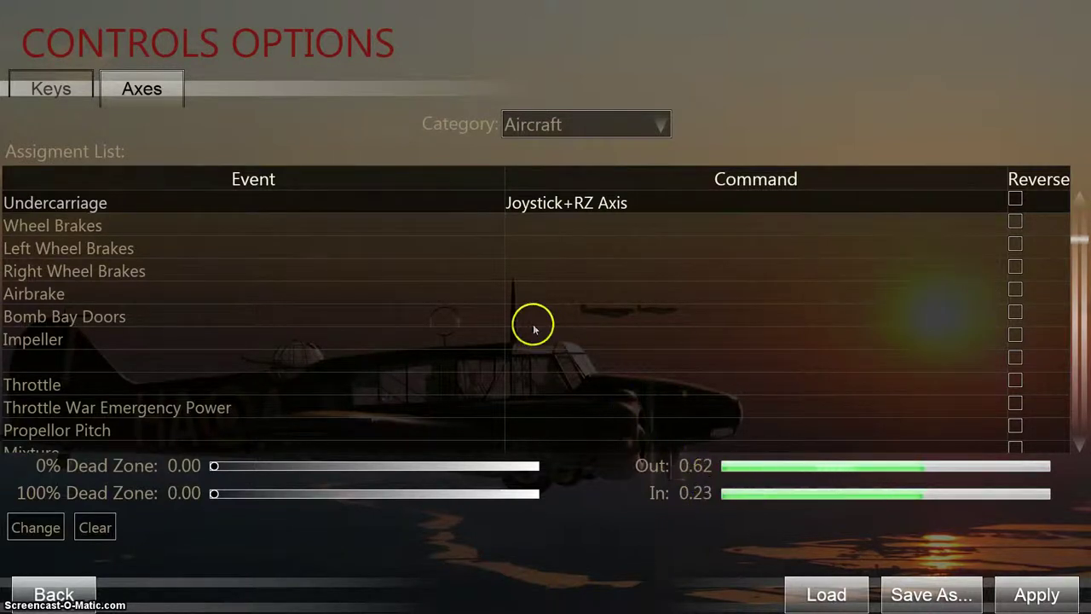
- Assign Joystick+Z Axis to Oil Radiator #1, declining to take RZ from Undercarriage
scroll(533, 324, "down", 13)
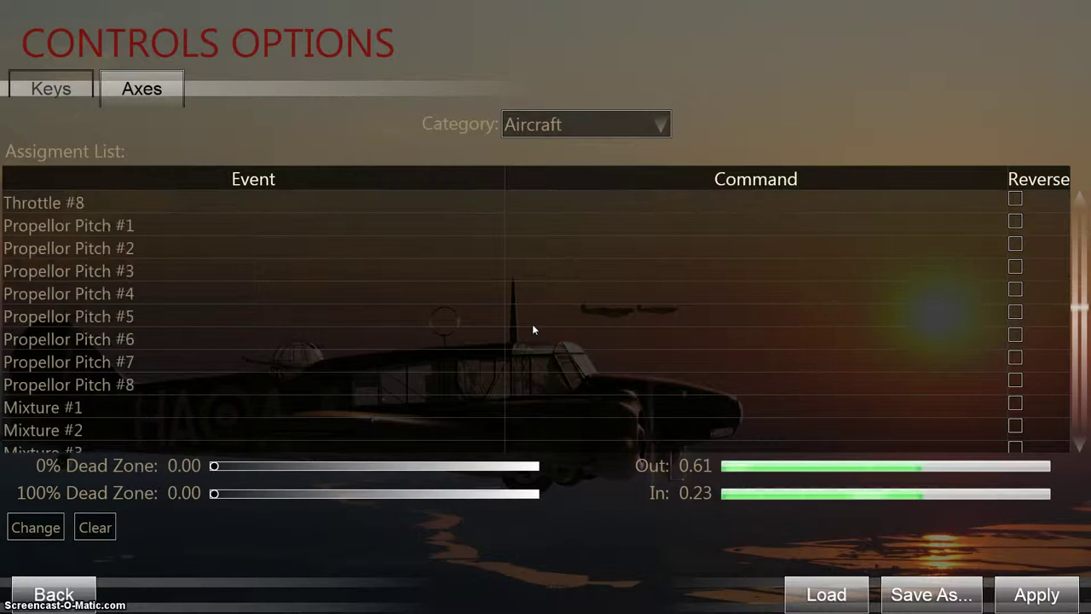
scroll(532, 326, "down", 6)
scroll(532, 326, "up", 3)
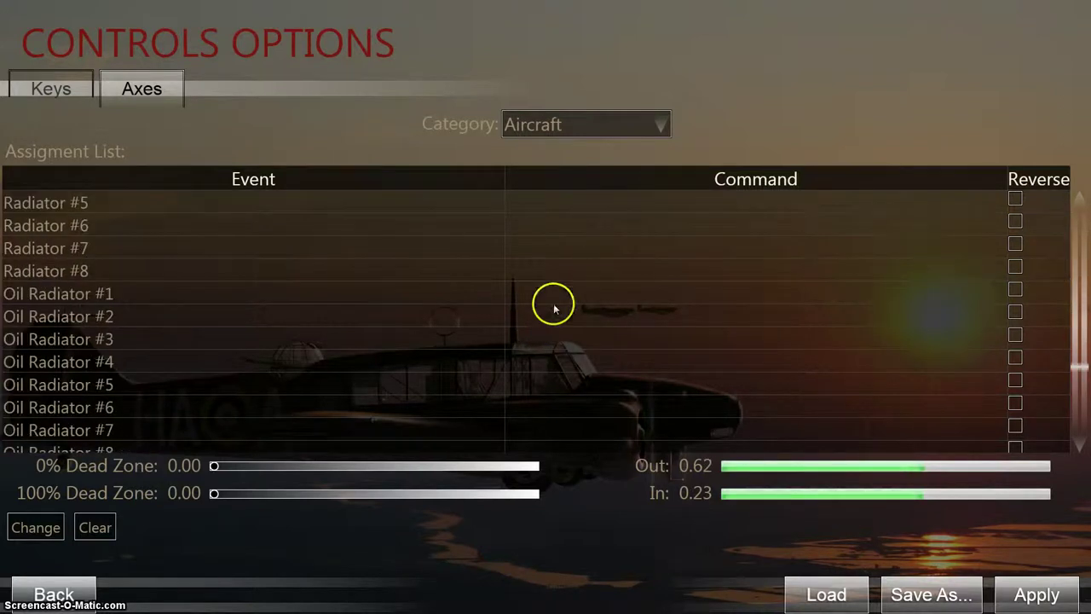
double_click(588, 303)
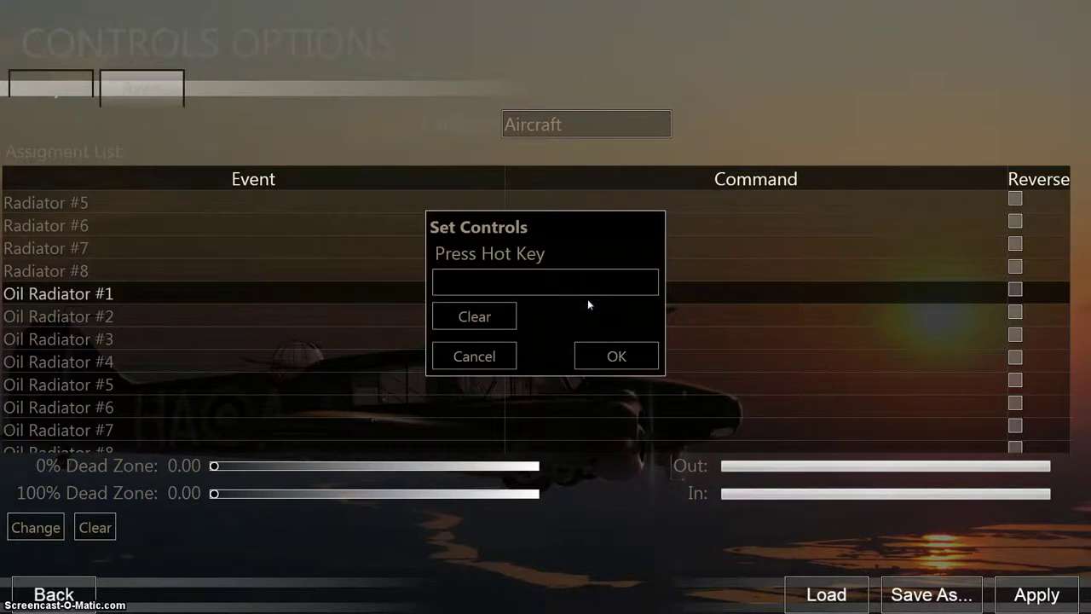
left_click(522, 297)
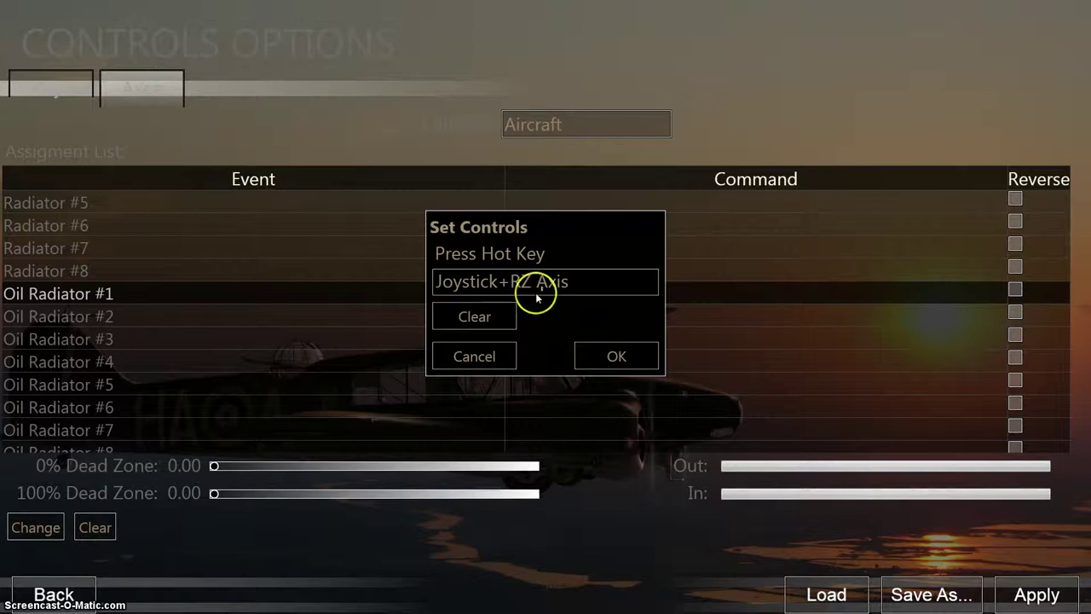
left_click(594, 349)
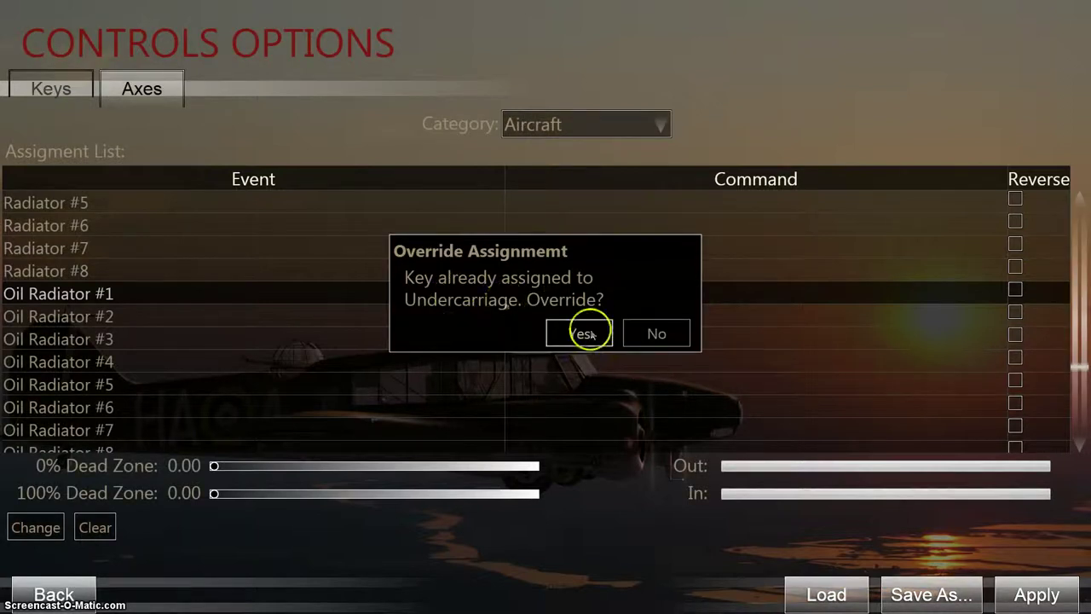
left_click(661, 334)
double_click(570, 300)
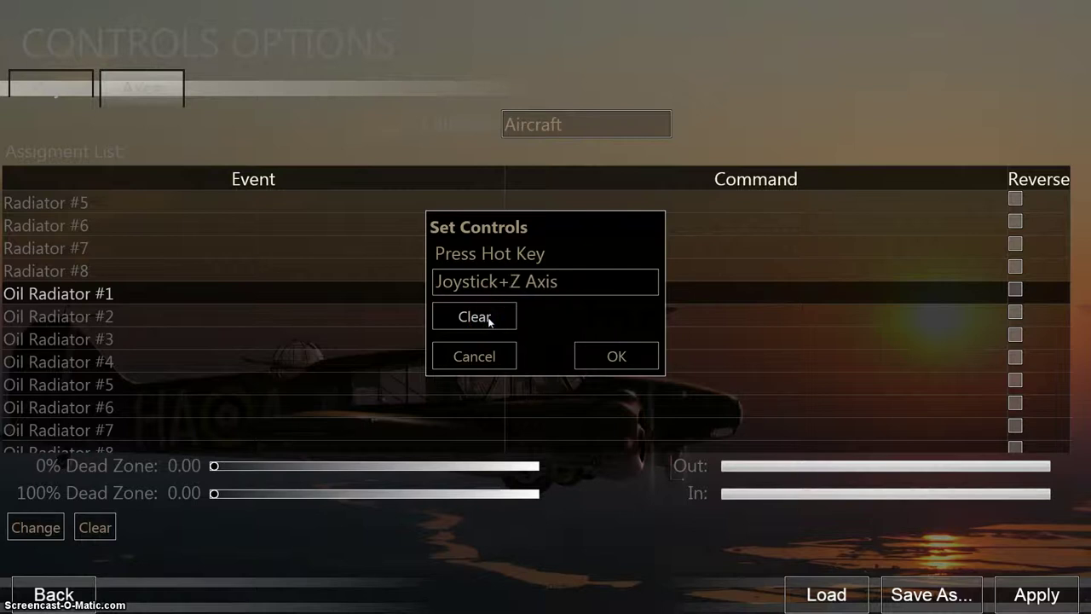
left_click(603, 353)
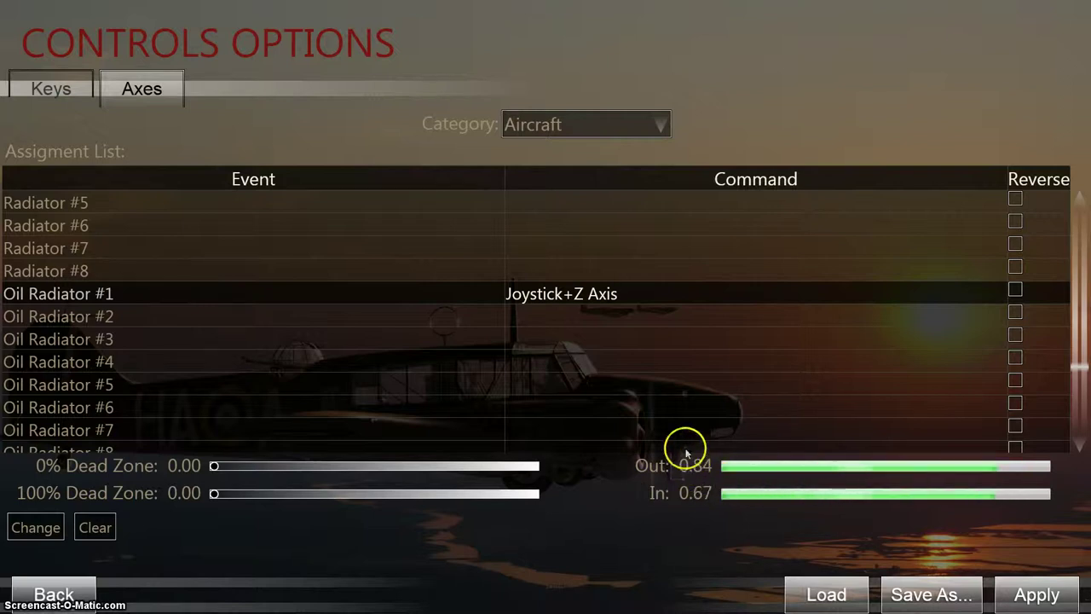
- Assign Joystick+RX Axis to Oil Radiator #2, then check both oil radiator rows' Out/In response
double_click(555, 319)
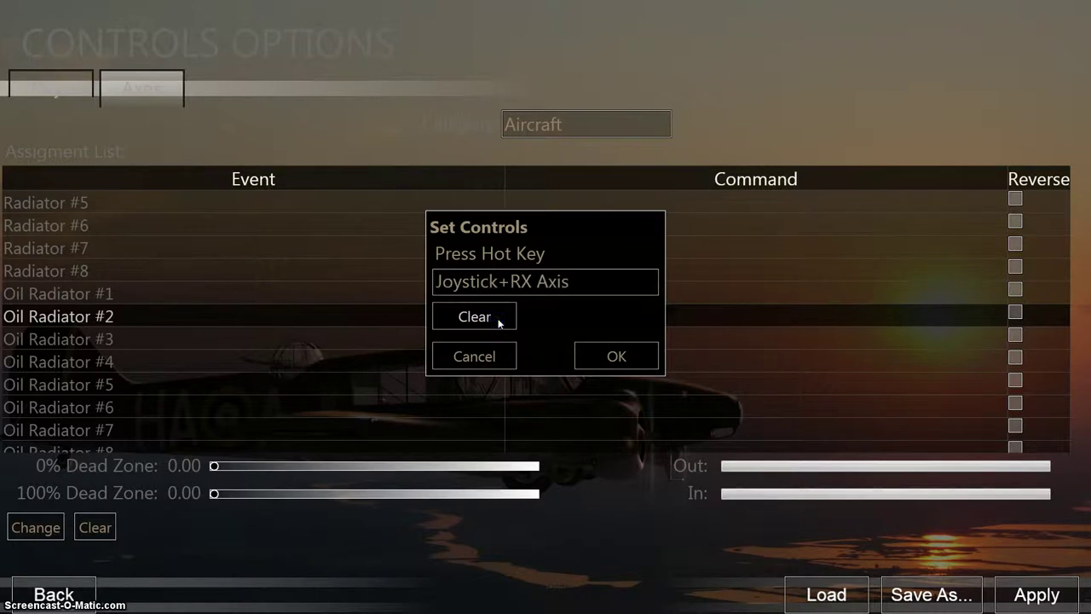
left_click(494, 321)
left_click(617, 358)
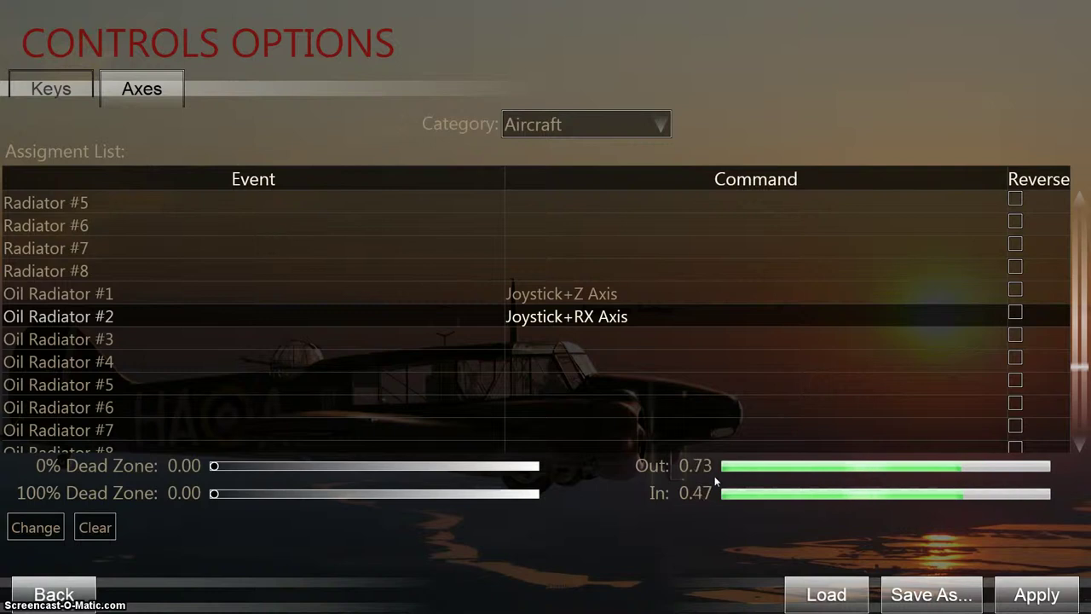
left_click(605, 295)
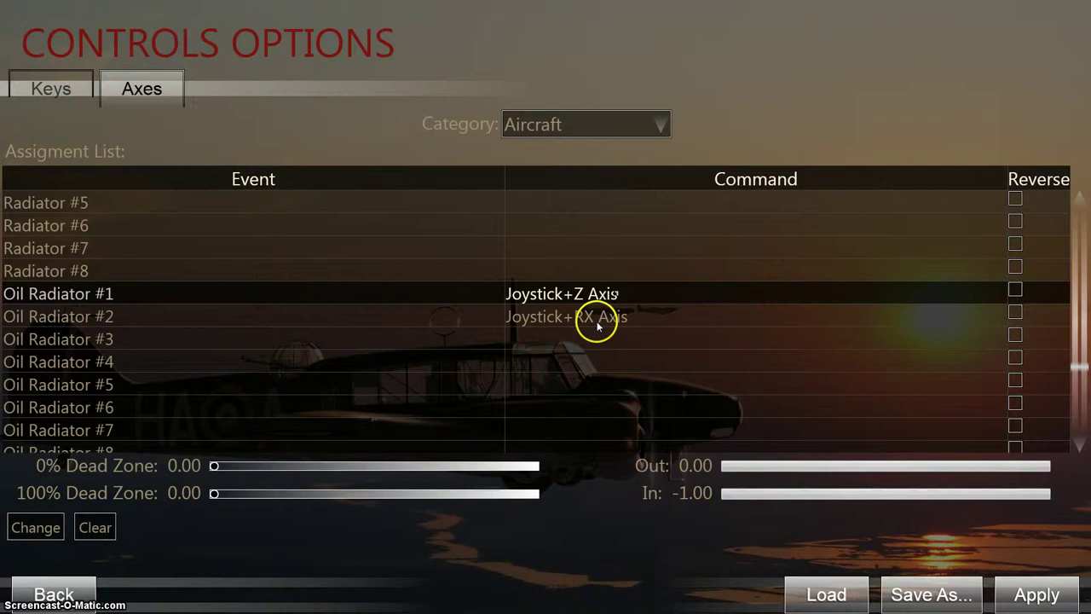
left_click(598, 325)
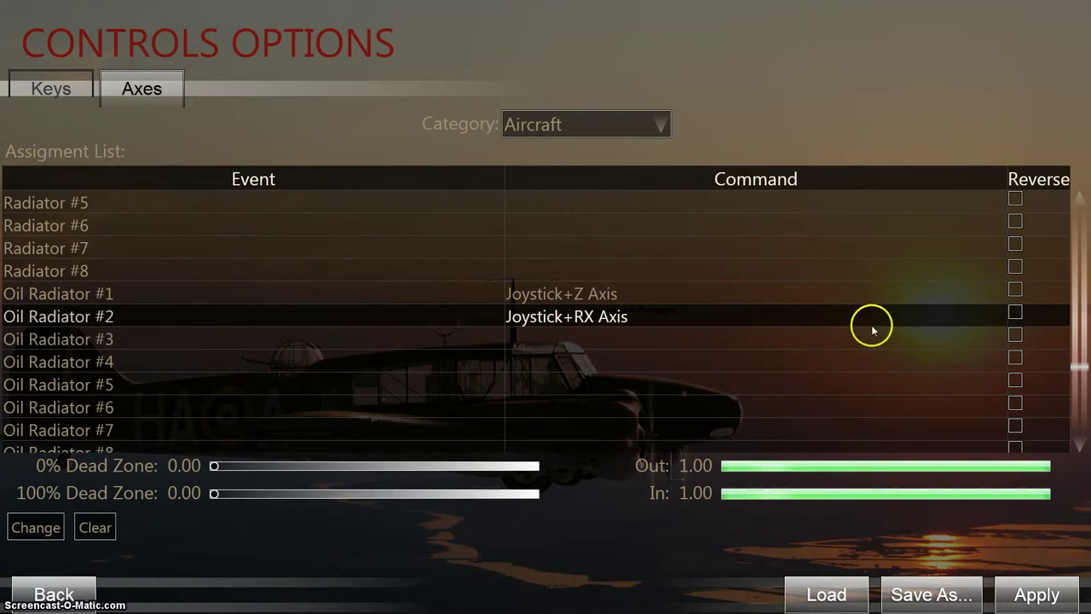
- Tick Reverse on the Oil Radiator #1 Joystick+Z Axis binding
left_click(1015, 291)
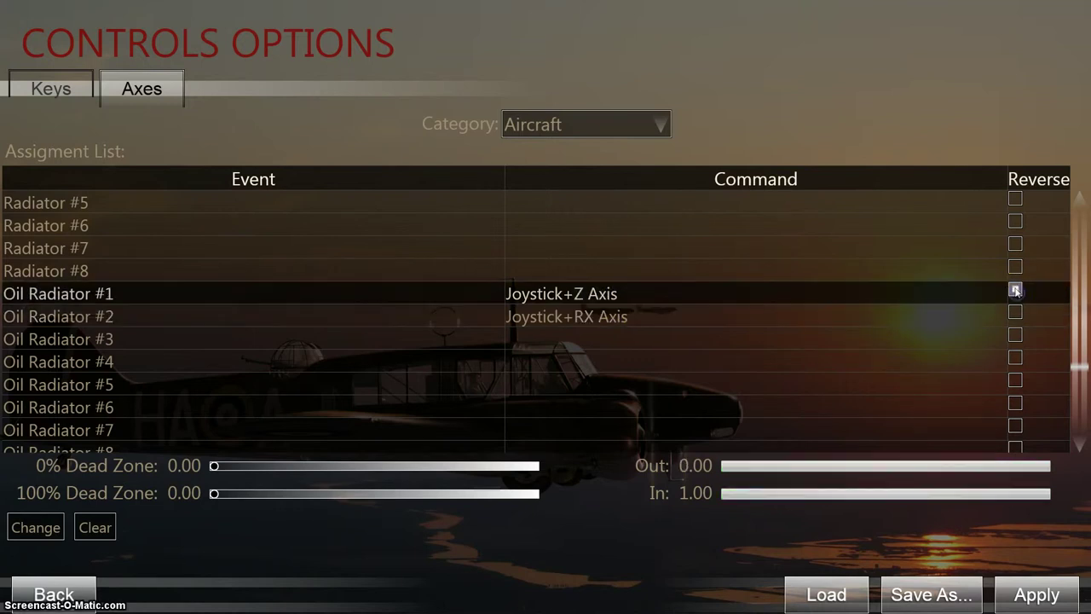